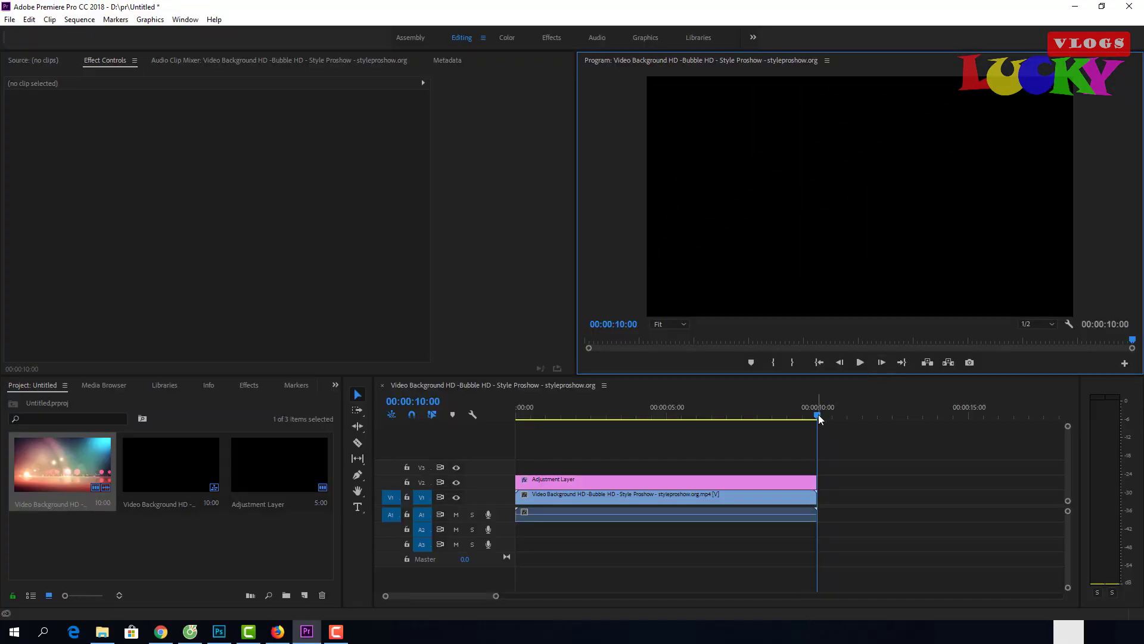
Step: Delete the Adjustment Layer and bokeh clip from the timeline and return the playhead to 00:00:00:00
drag(818, 414, 521, 458)
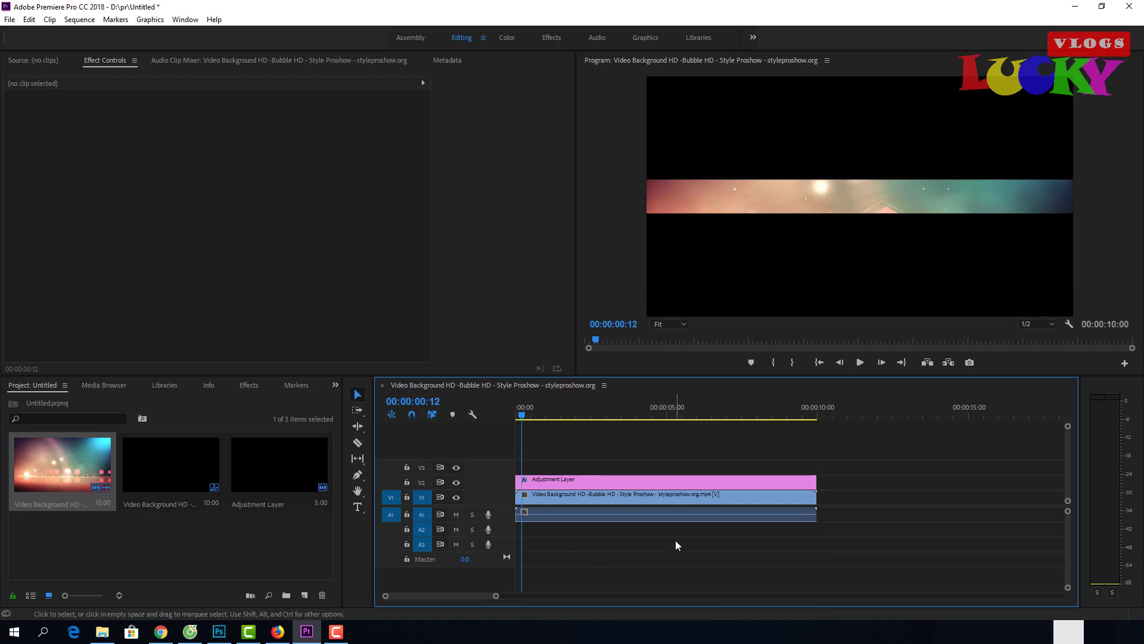
drag(675, 540, 660, 471)
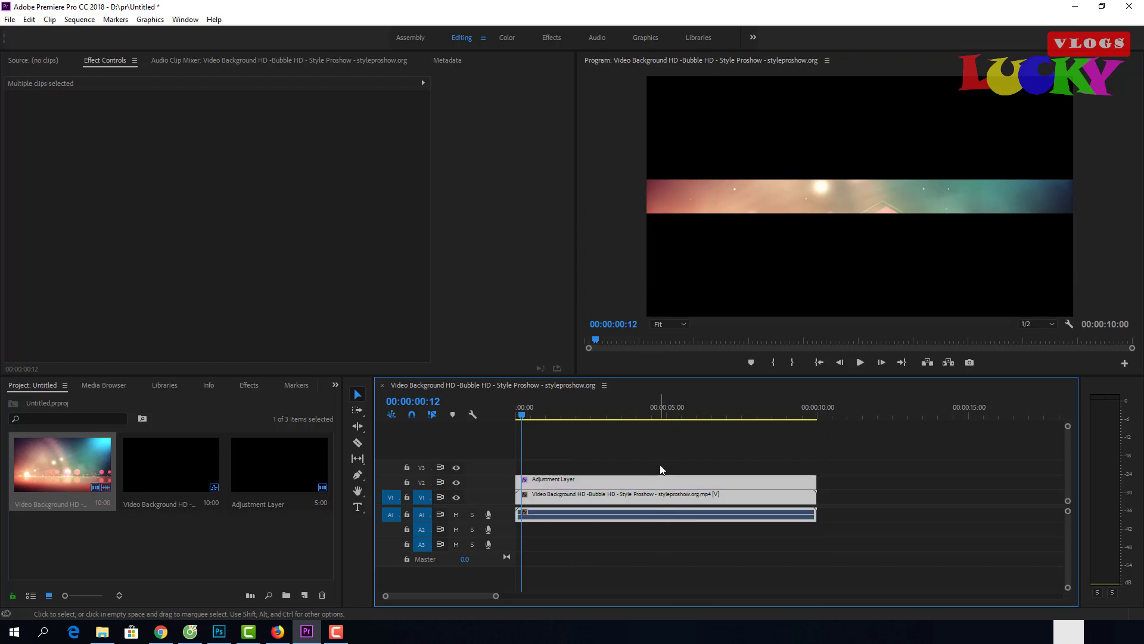
key(Delete)
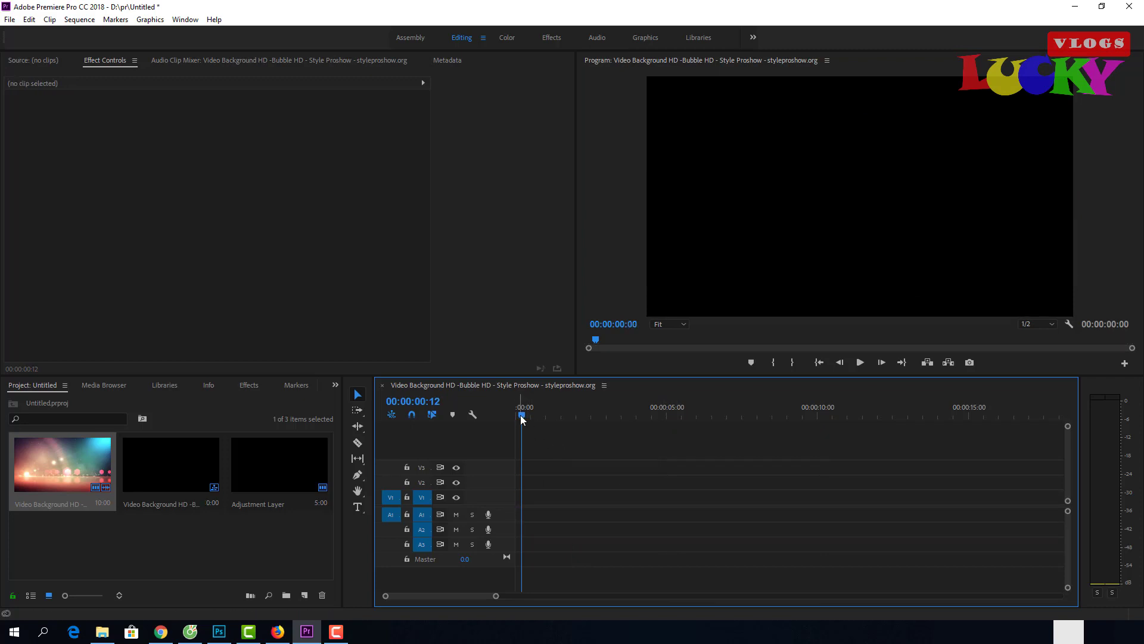
drag(522, 416, 506, 414)
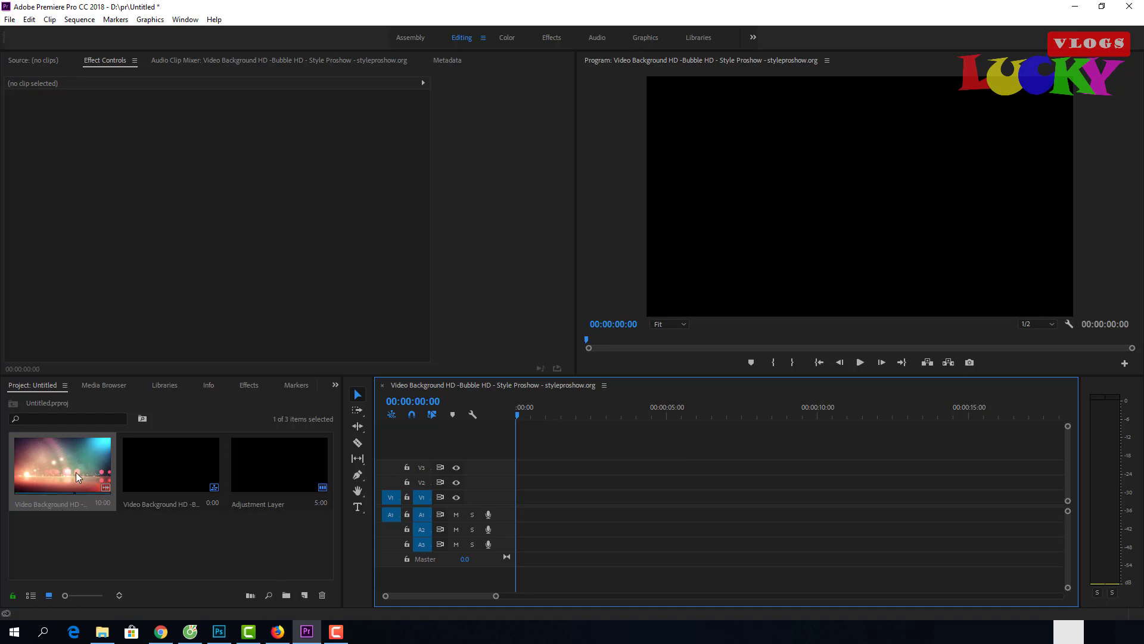
Step: Place the bubble background clip from the Project panel on track V1 at the sequence start
mouse_move(73, 462)
mouse_down()
mouse_move(399, 497)
mouse_move(521, 498)
mouse_up()
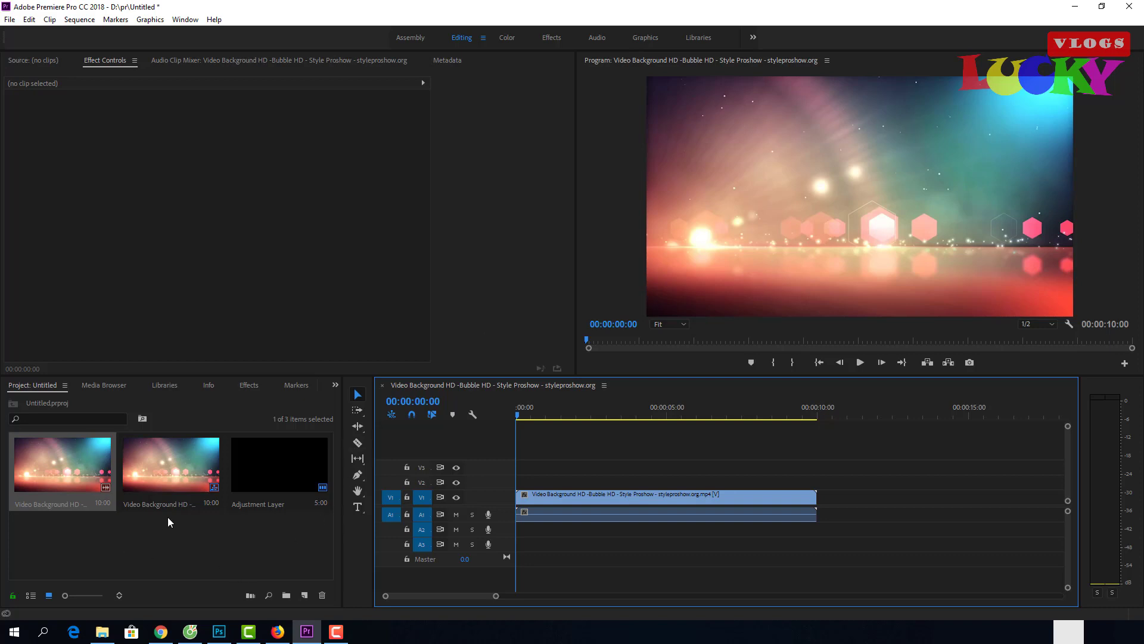
Step: Create a 1920×1080, 60 fps Adjustment Layer from the Project panel's New Item menu
right_click(173, 549)
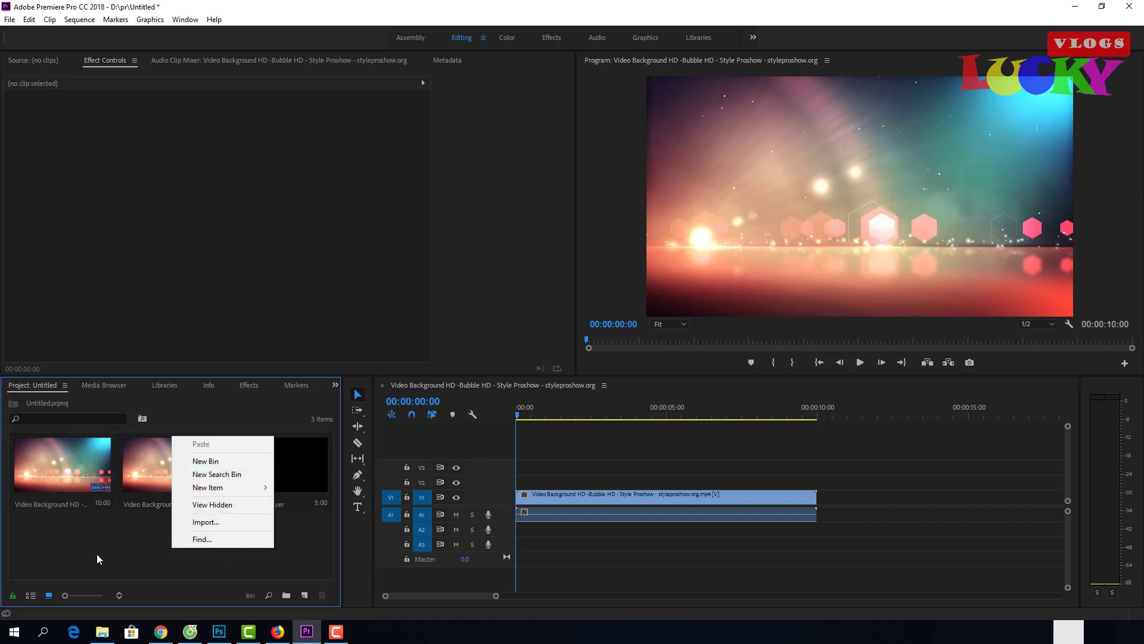
mouse_move(255, 490)
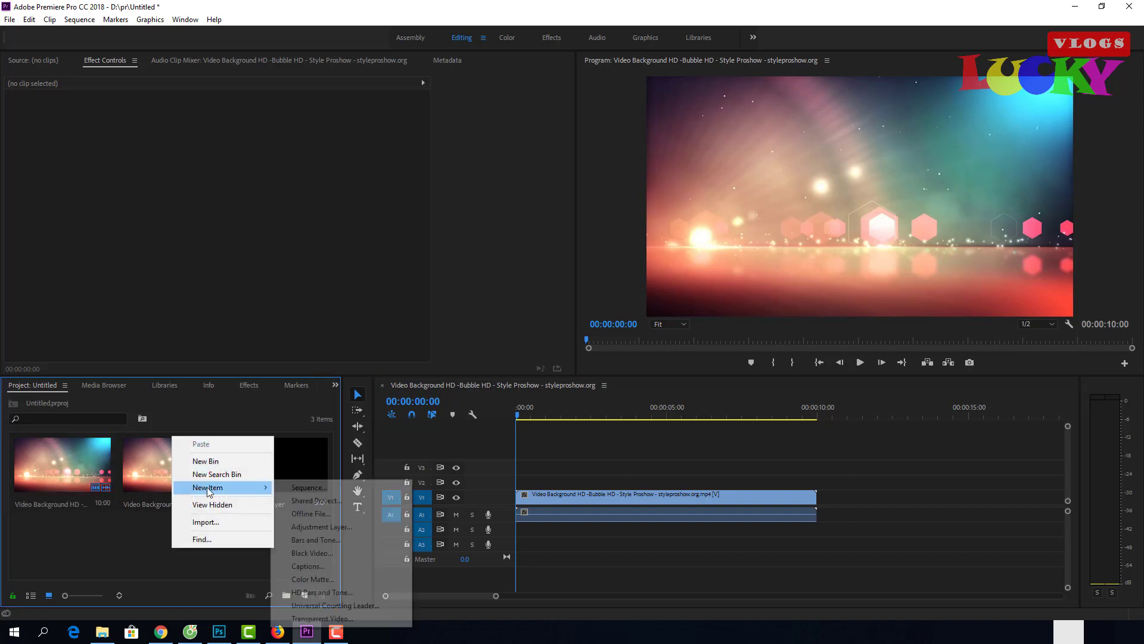
click(309, 528)
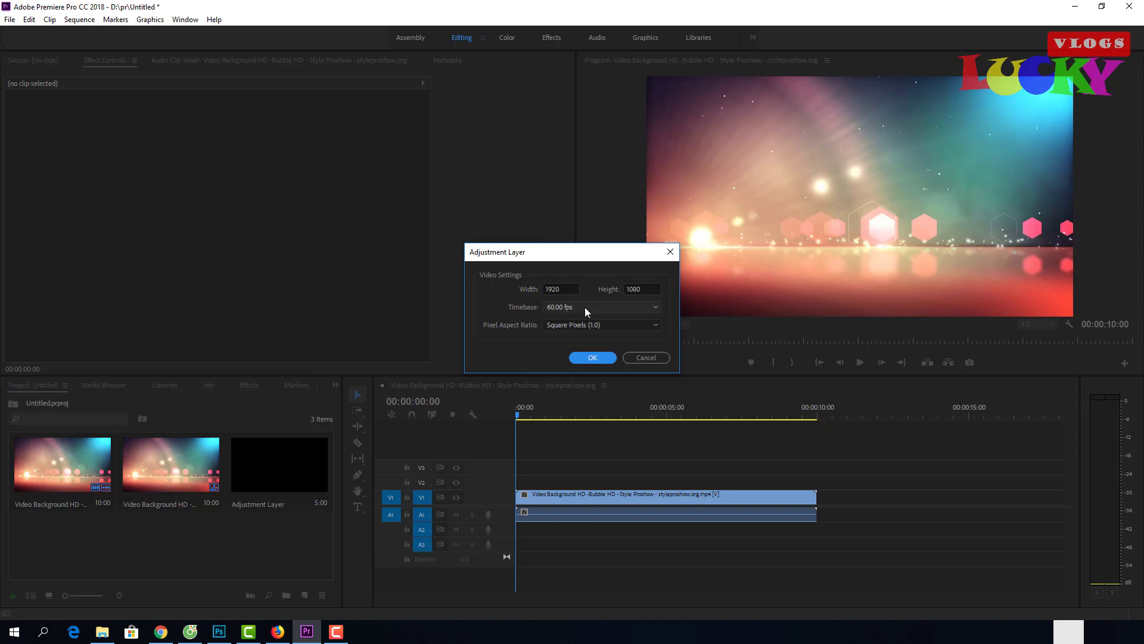
click(586, 358)
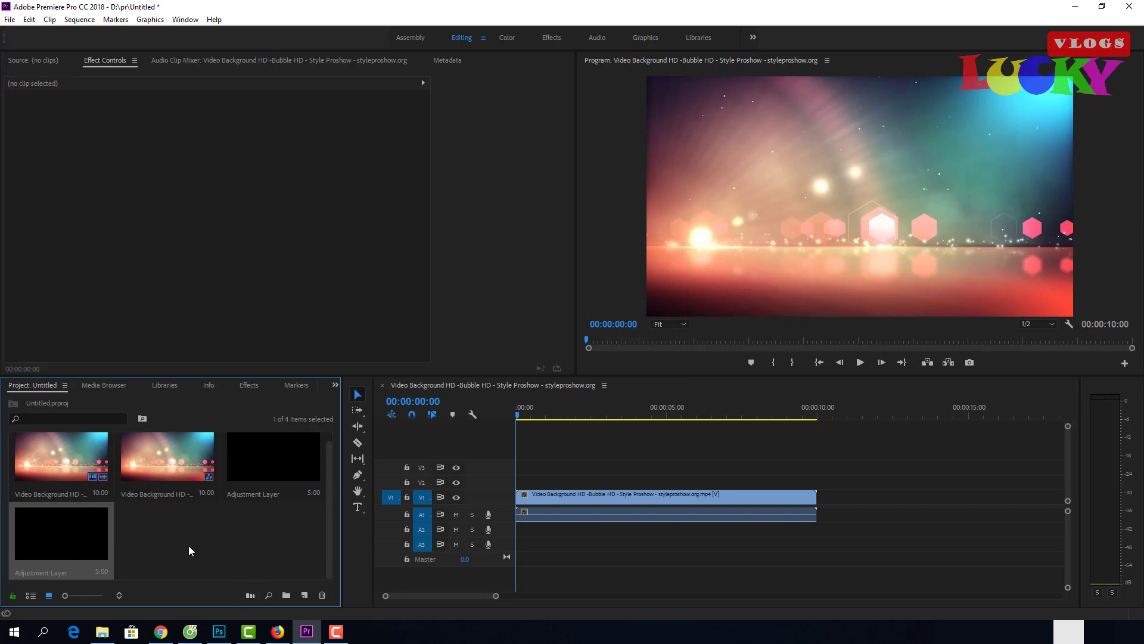
Step: Place the Adjustment Layer on V2, extend it to the V1 clip's 10-second end, and select it
drag(92, 544, 520, 484)
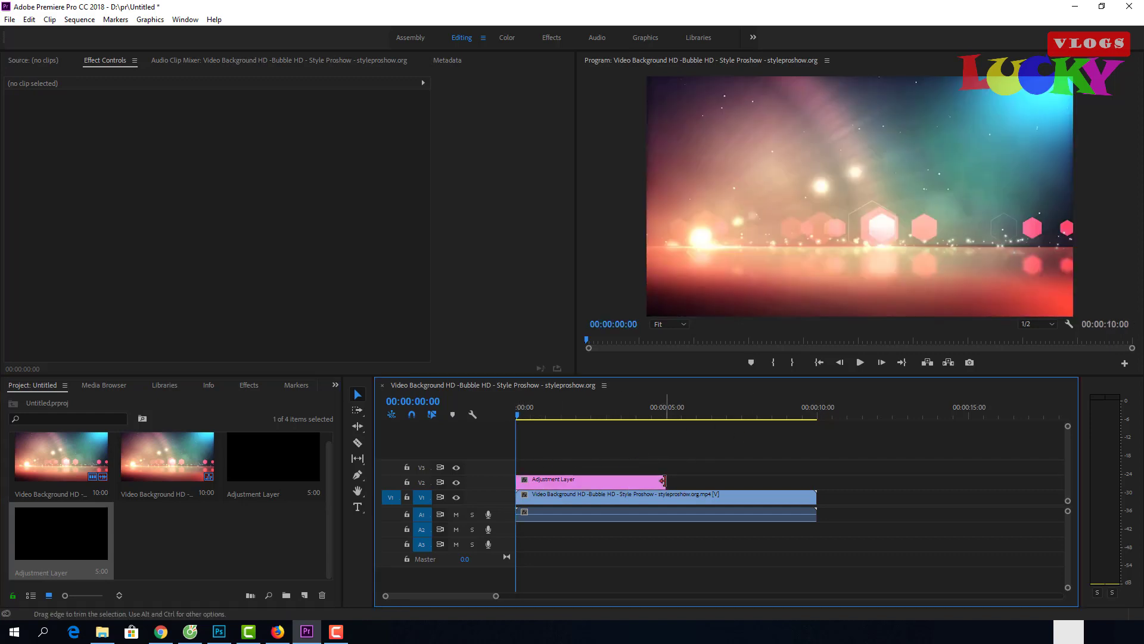
drag(661, 479, 816, 481)
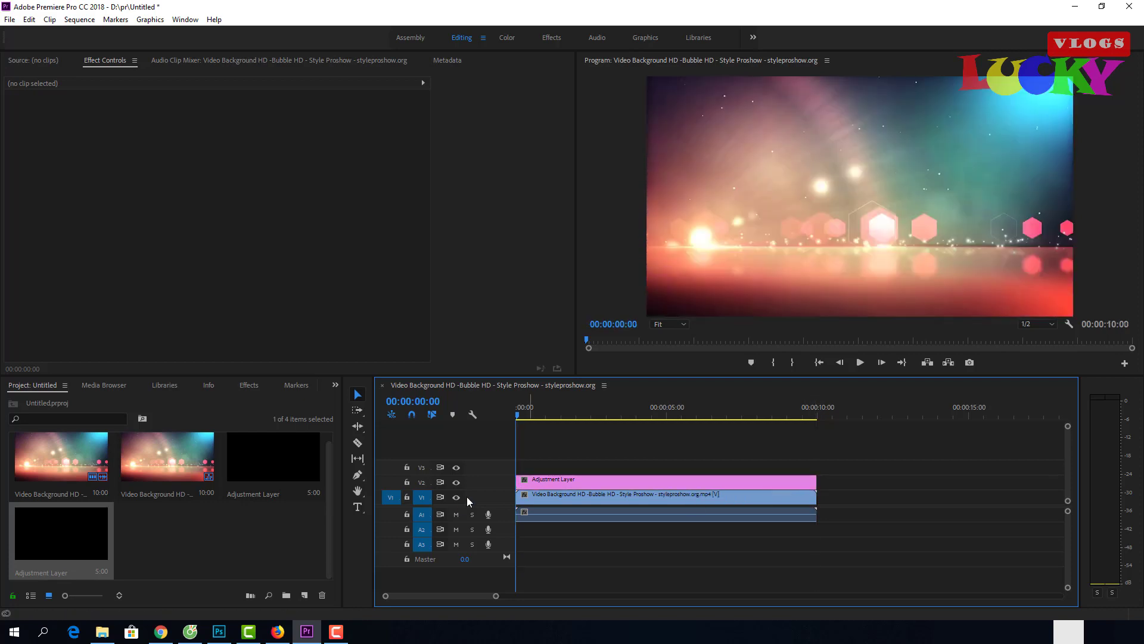
click(621, 483)
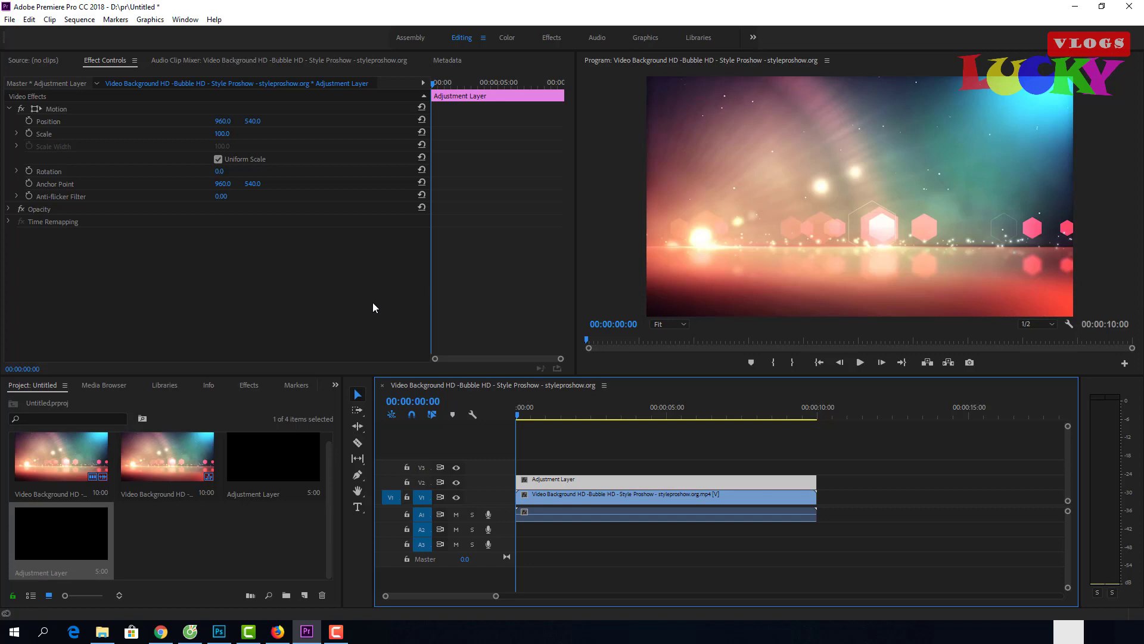
Step: Switch to the Effects panel, try a 'crop' search, and leave the search field cleared
click(248, 388)
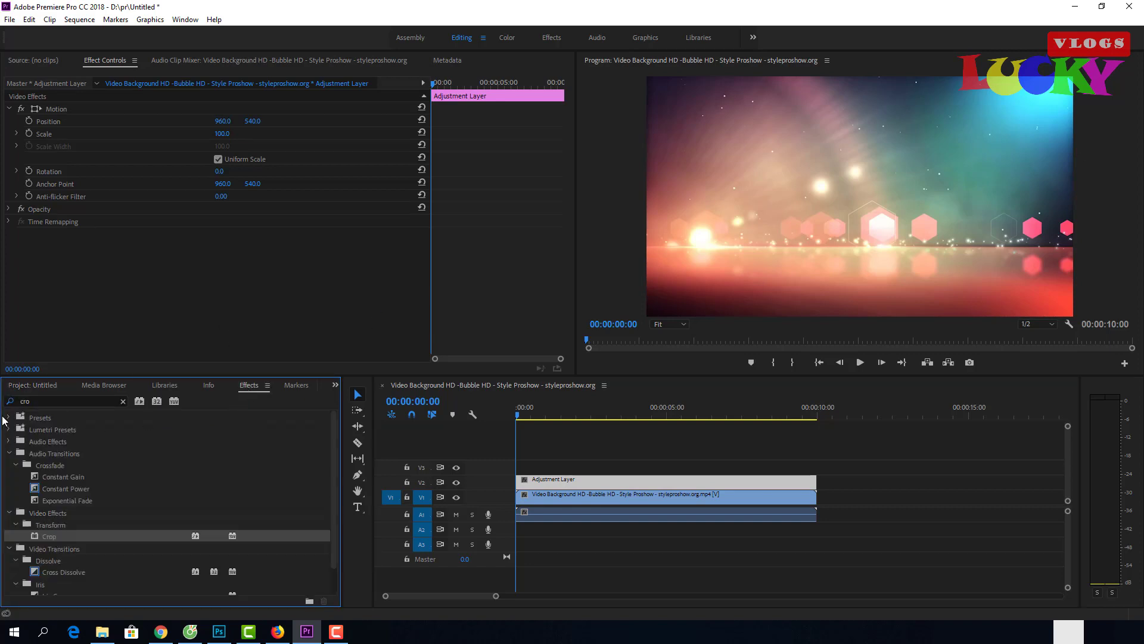
click(123, 403)
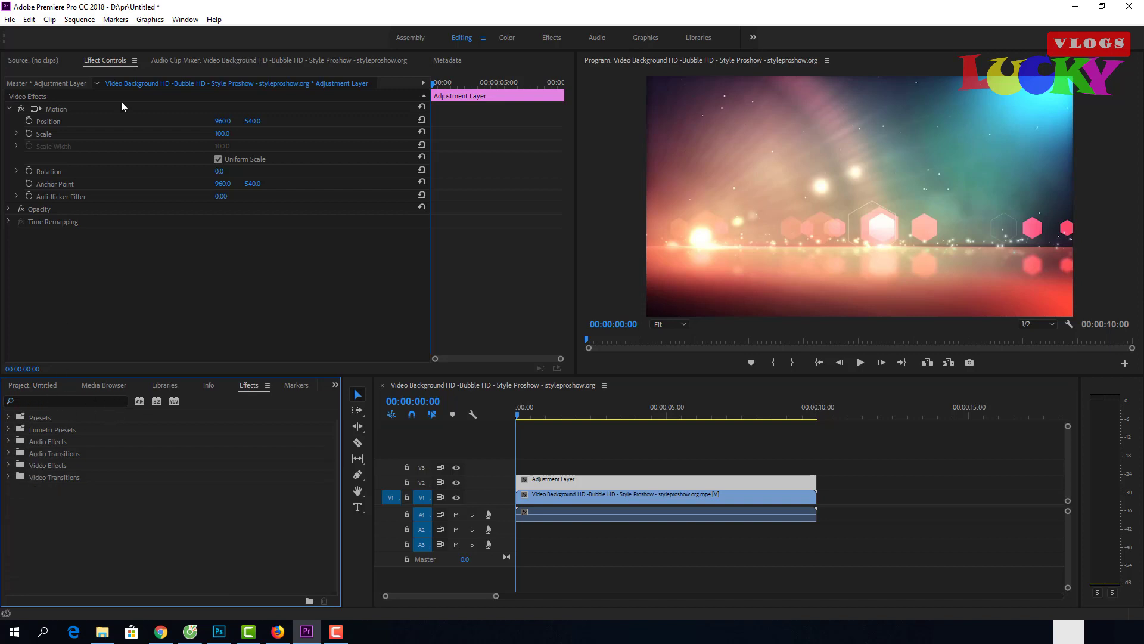
click(185, 20)
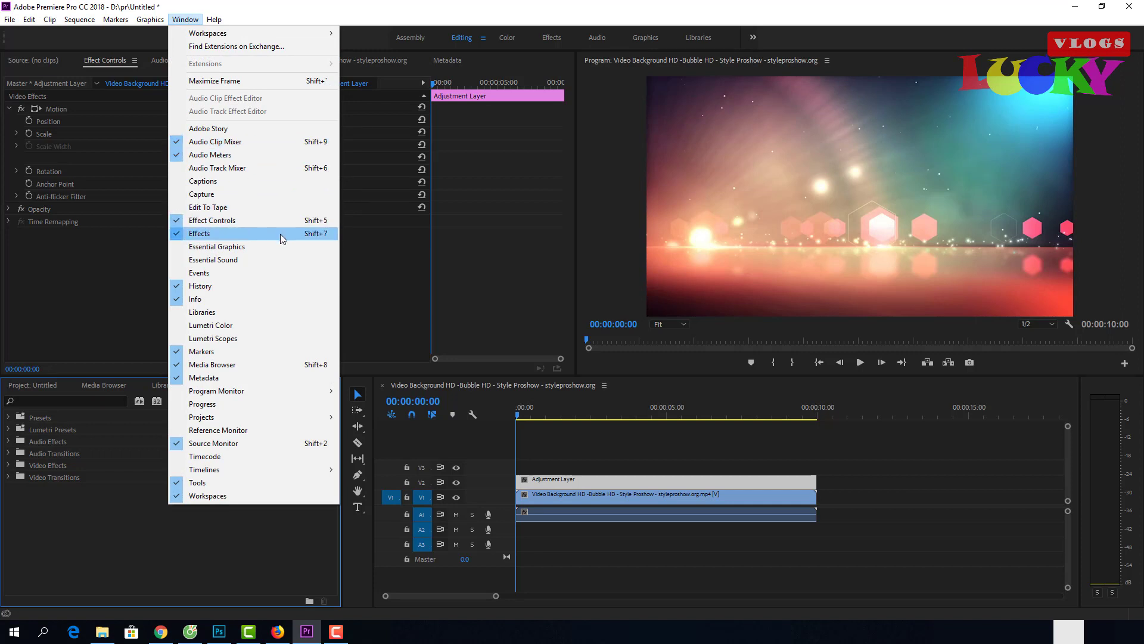
click(185, 20)
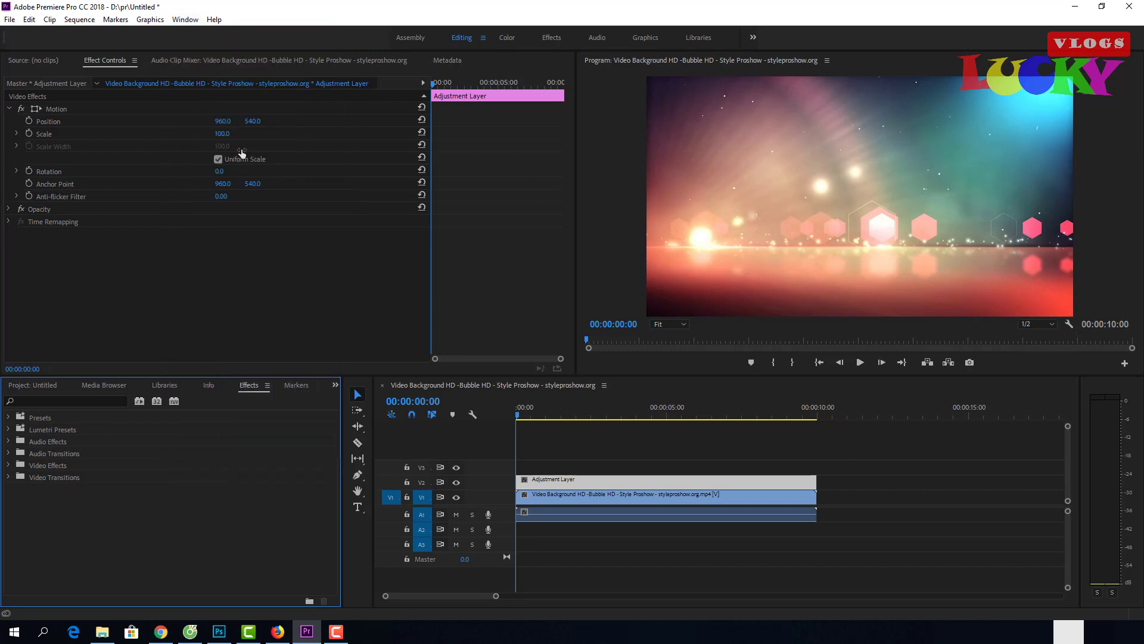
click(64, 400)
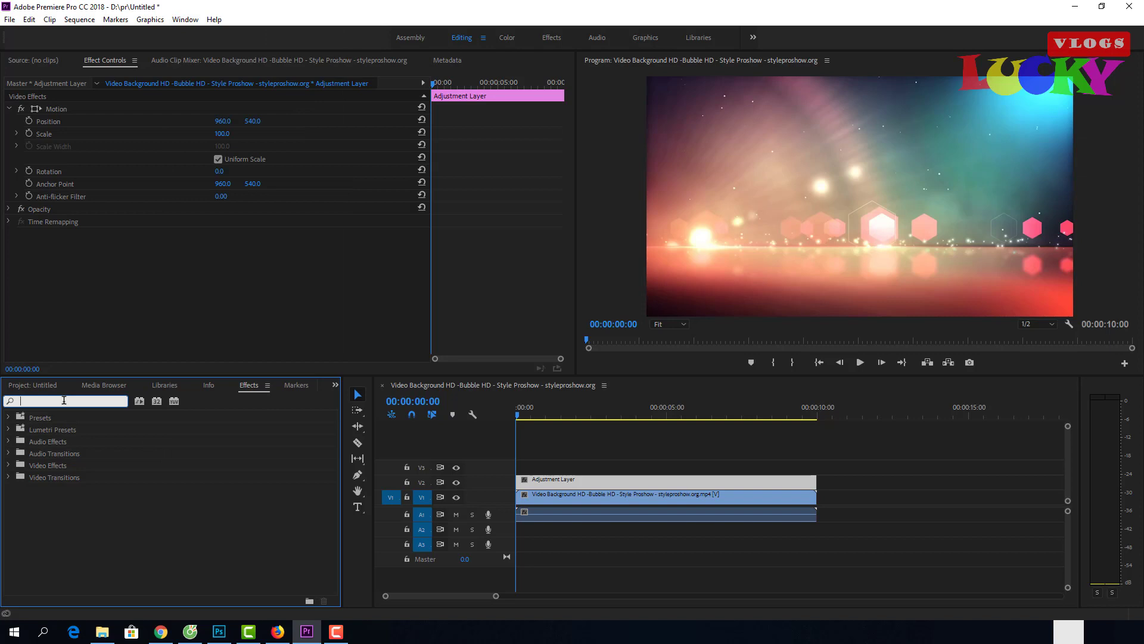
text(cr)
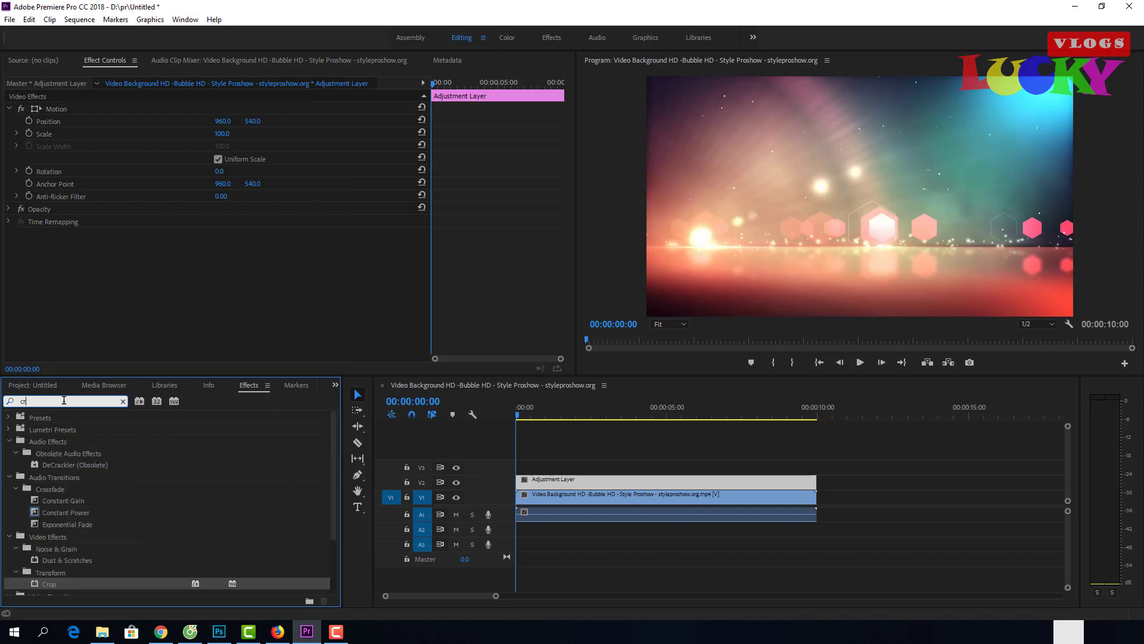
text(o)
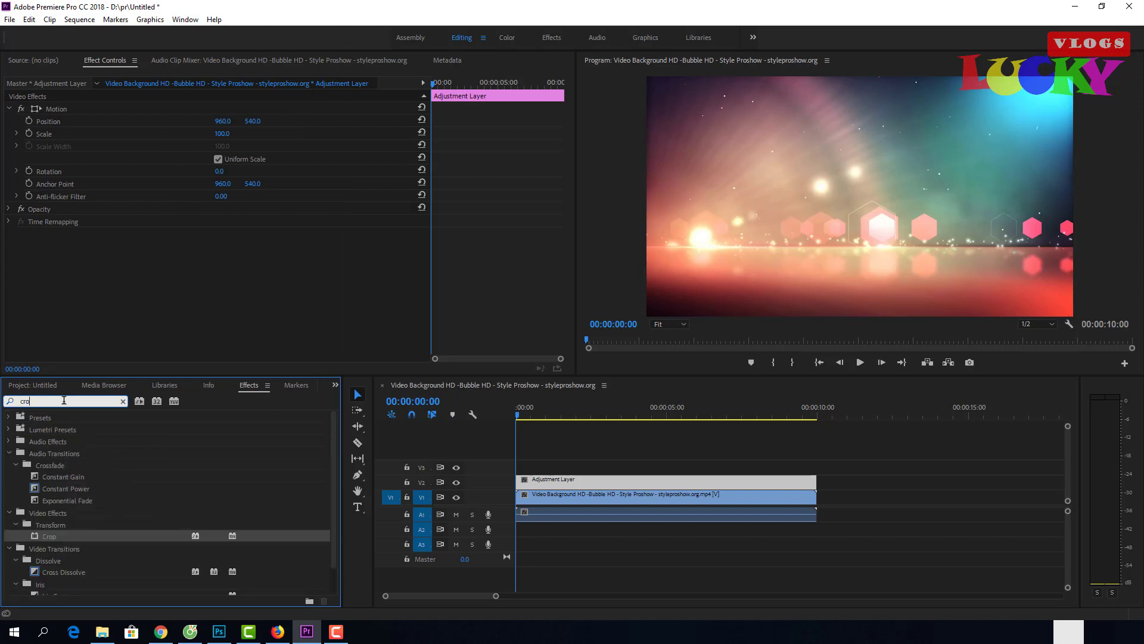
text(p)
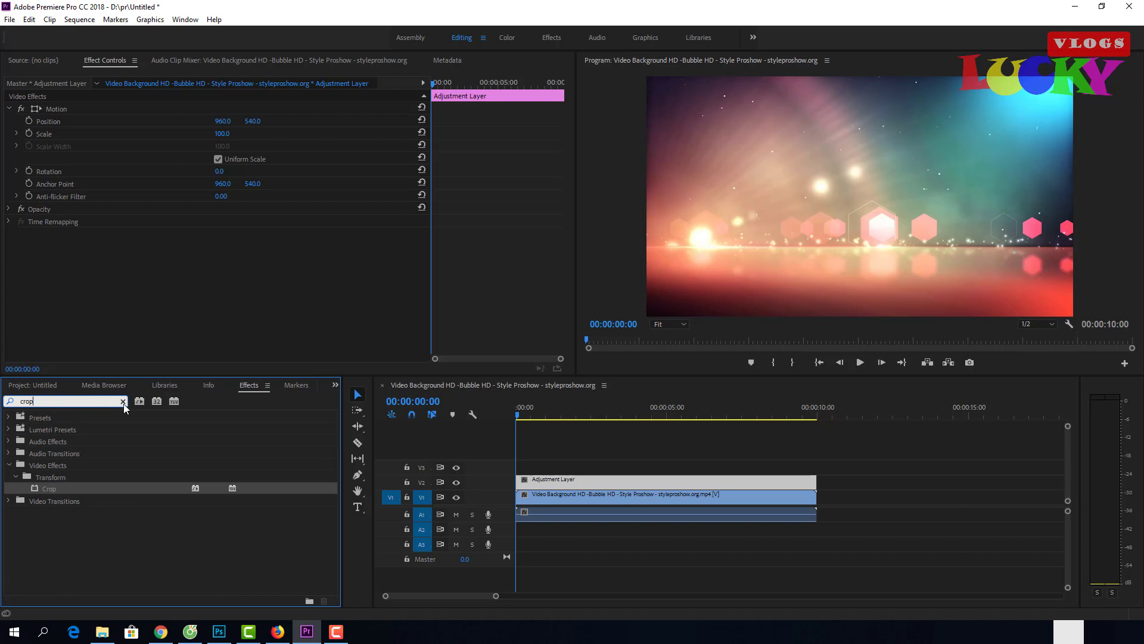
click(123, 403)
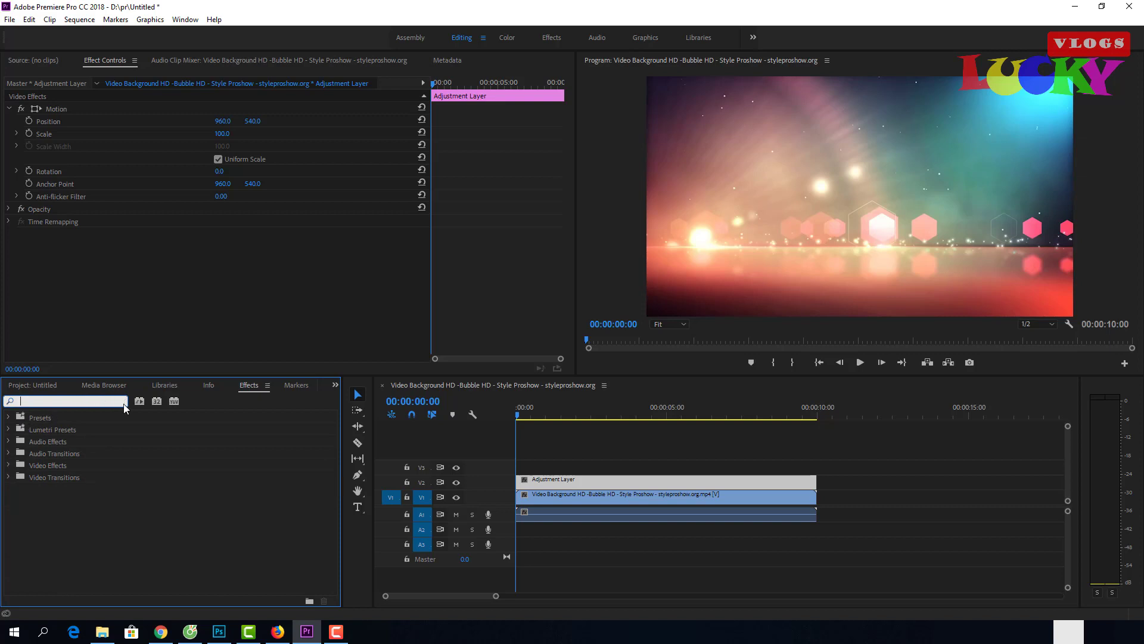
Step: Apply Crop from Video Effects > Transform to the Adjustment Layer clip on V2
click(8, 465)
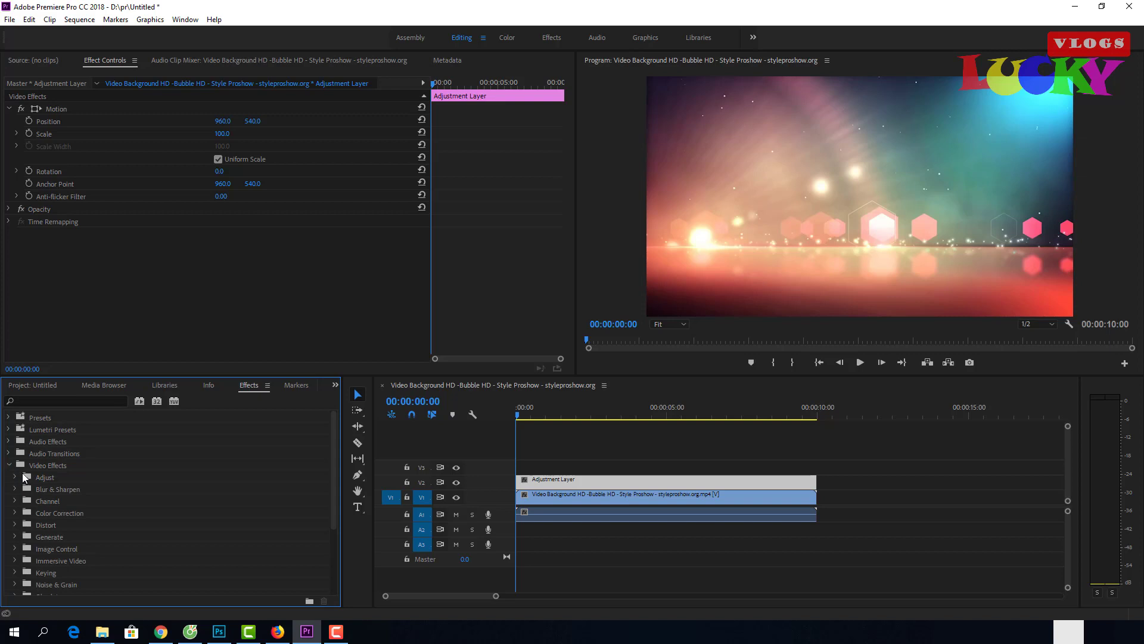
scroll(84, 509, down, 3)
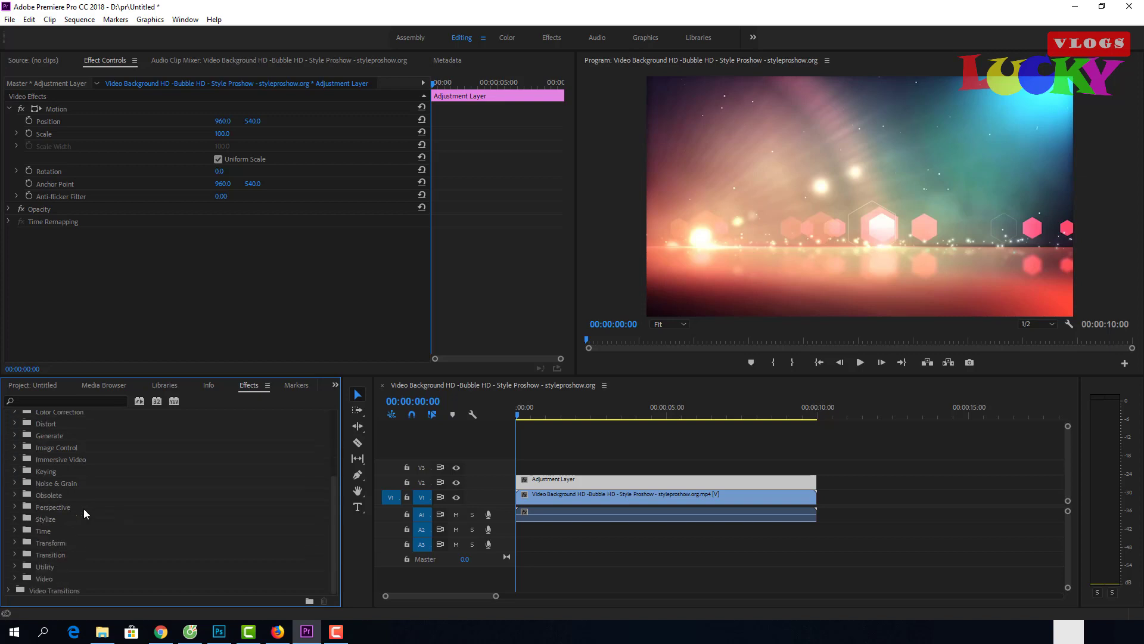
click(15, 542)
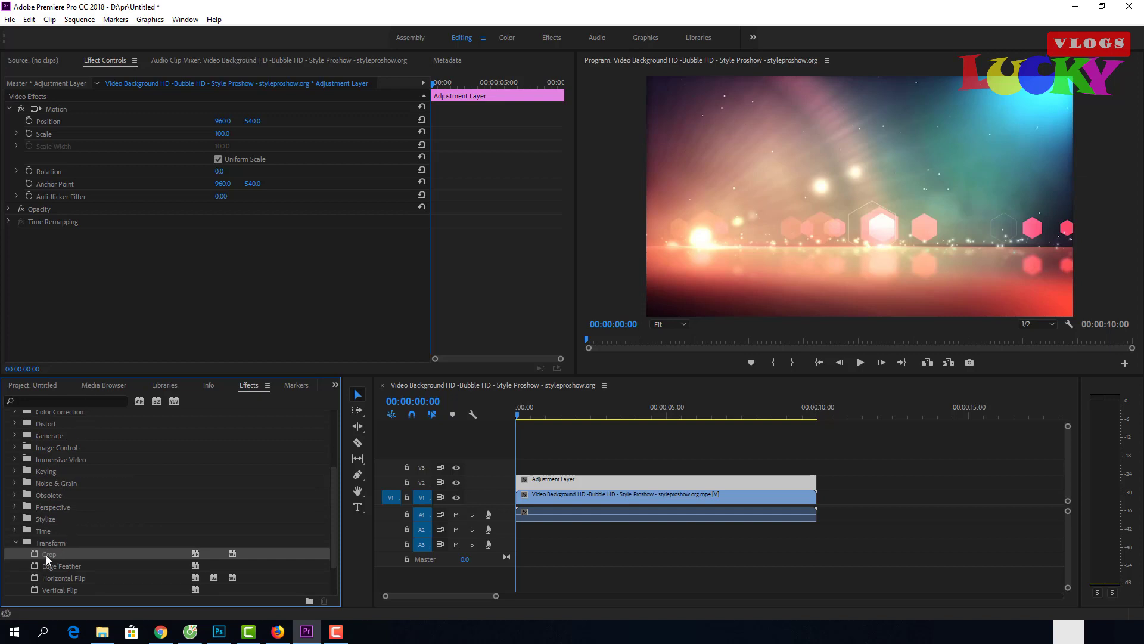
drag(45, 555, 554, 483)
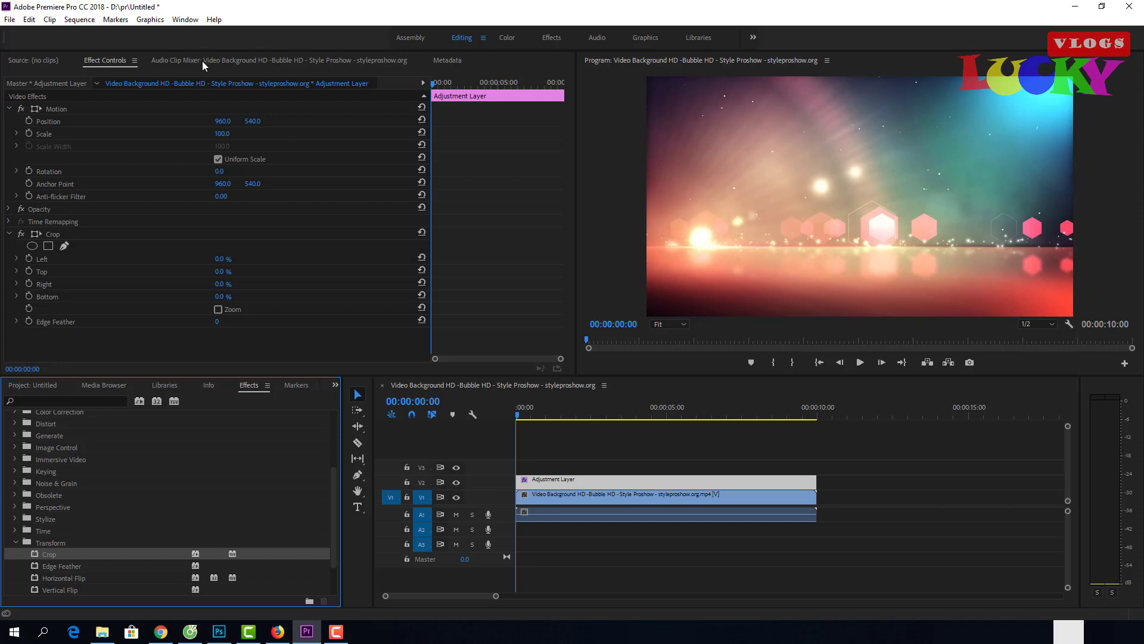
click(30, 60)
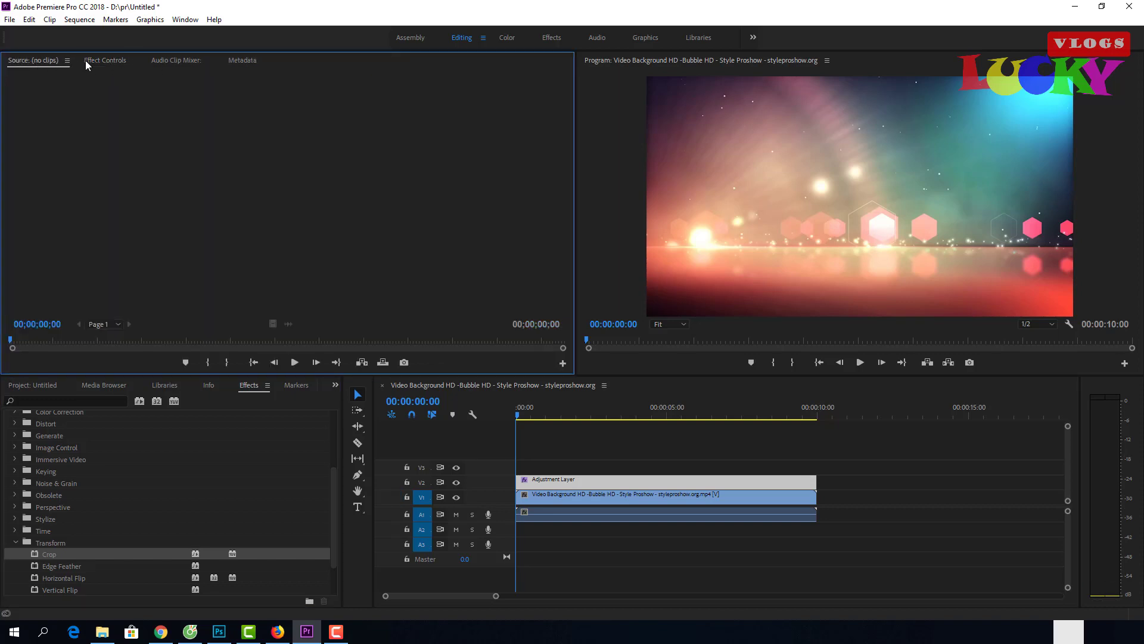
click(182, 60)
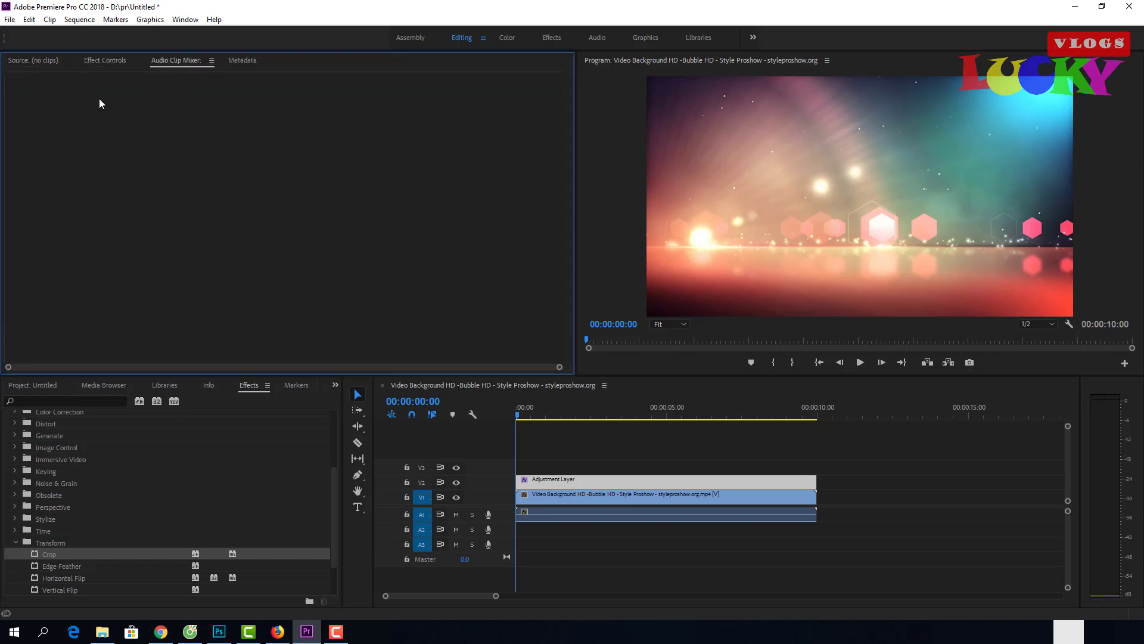
Step: Show the Adjustment Layer's Motion, Opacity and Crop settings in Effect Controls
click(103, 62)
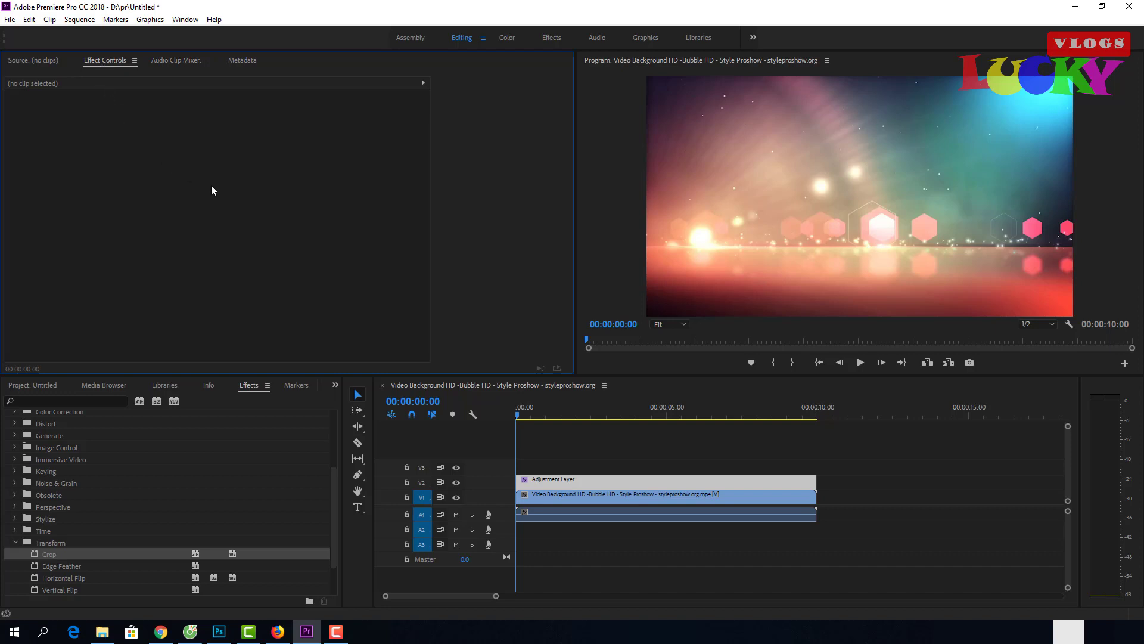
key(shift+3)
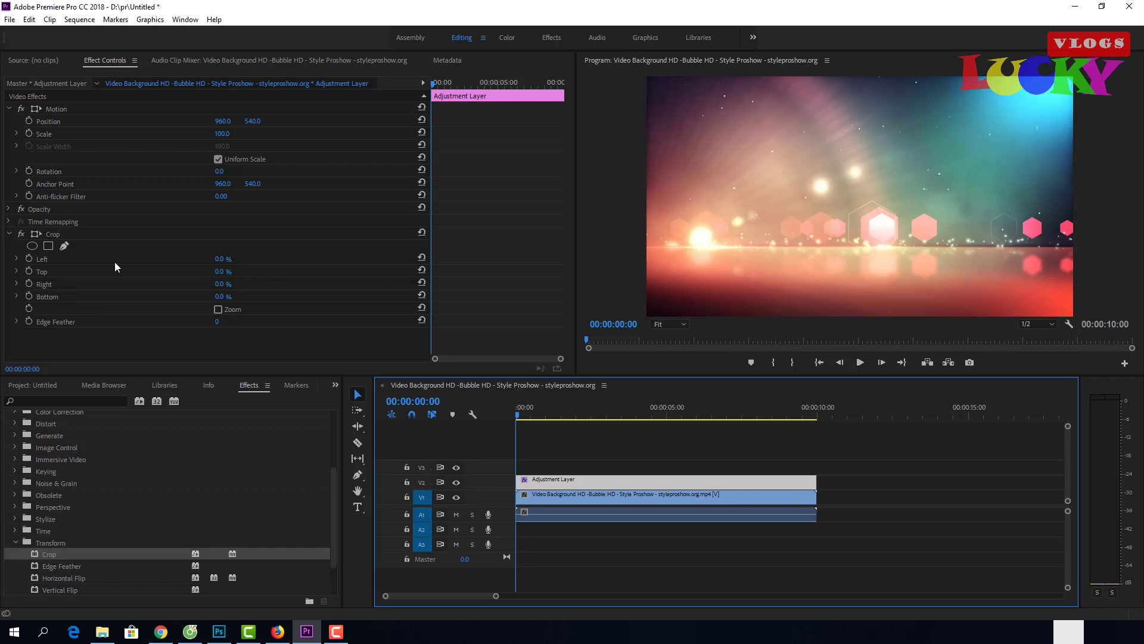
Step: Set the Crop effect's Top and Bottom to 10% each to form letterbox bars
click(232, 272)
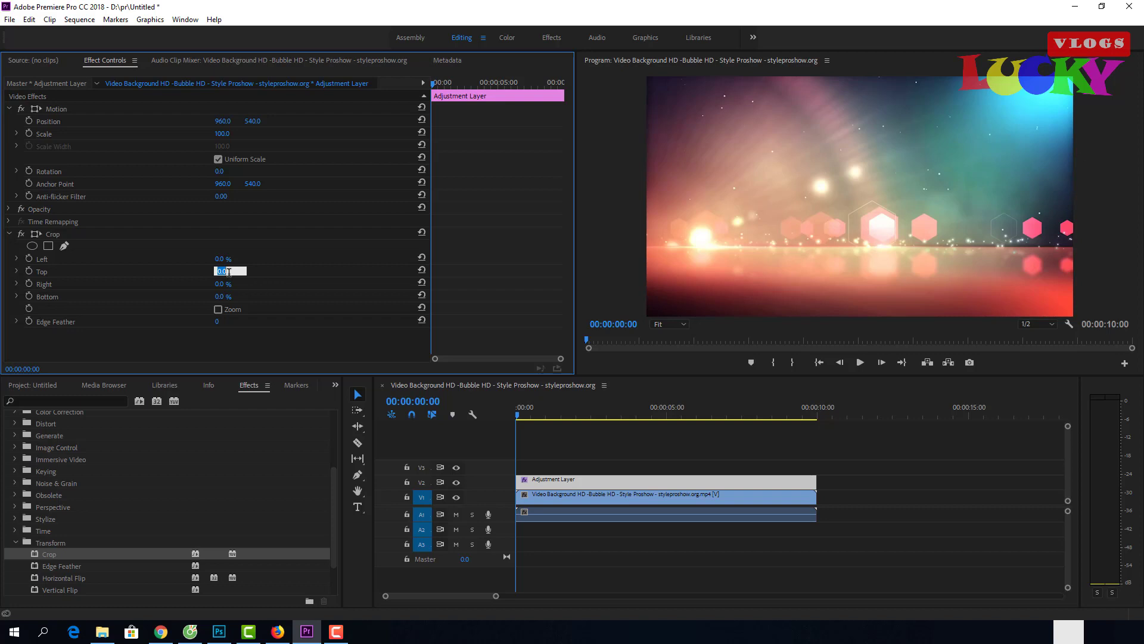
text(10)
key(Return)
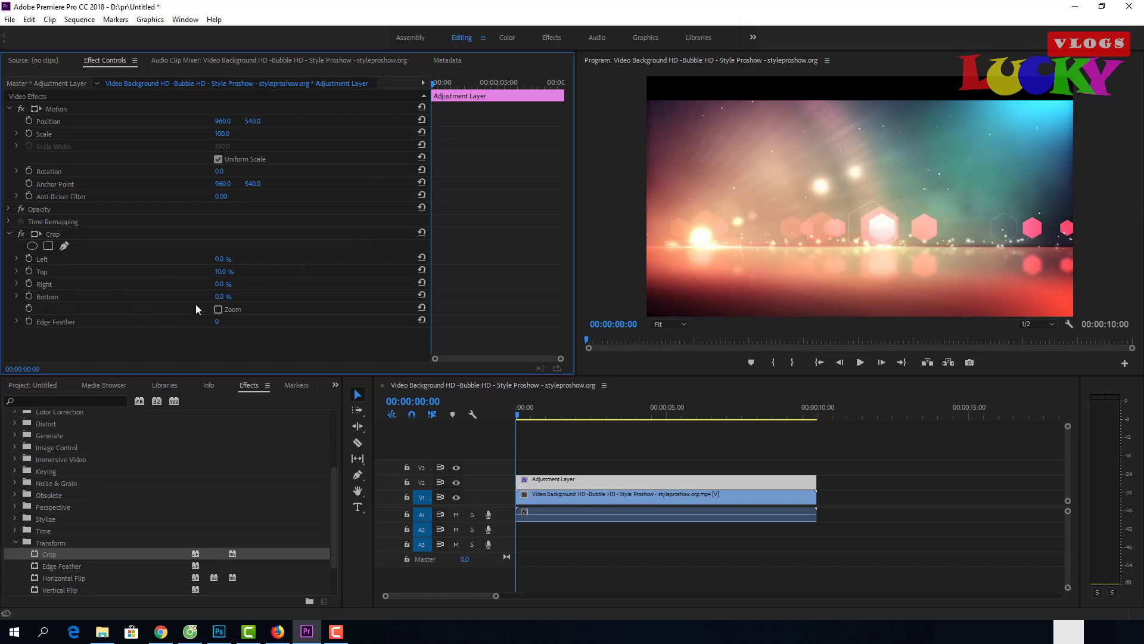
click(223, 297)
text(10)
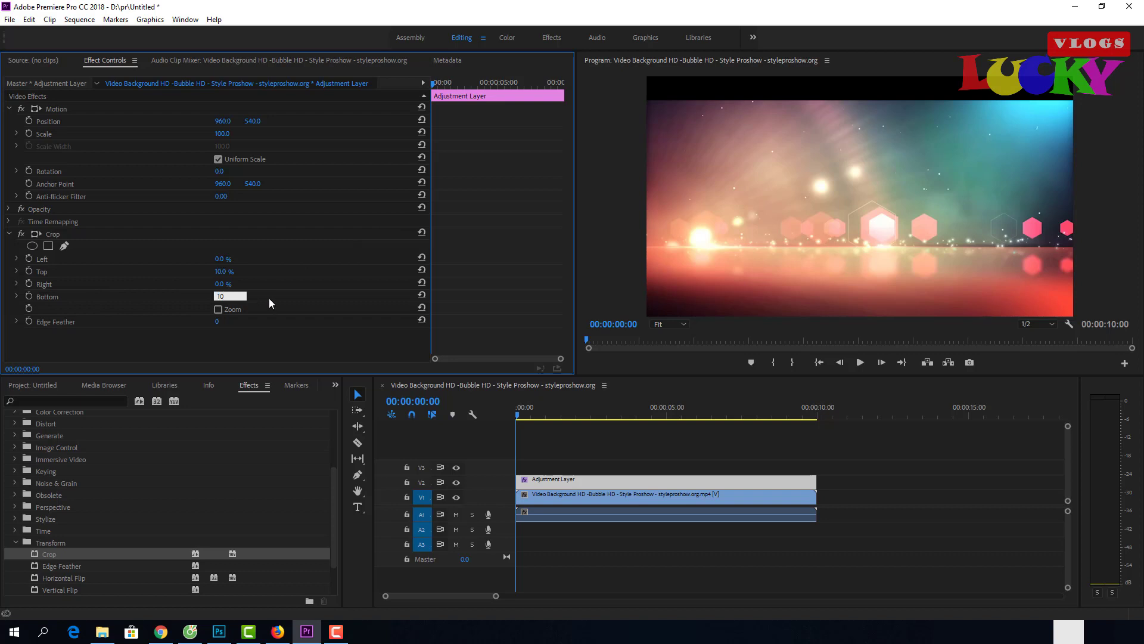
key(Return)
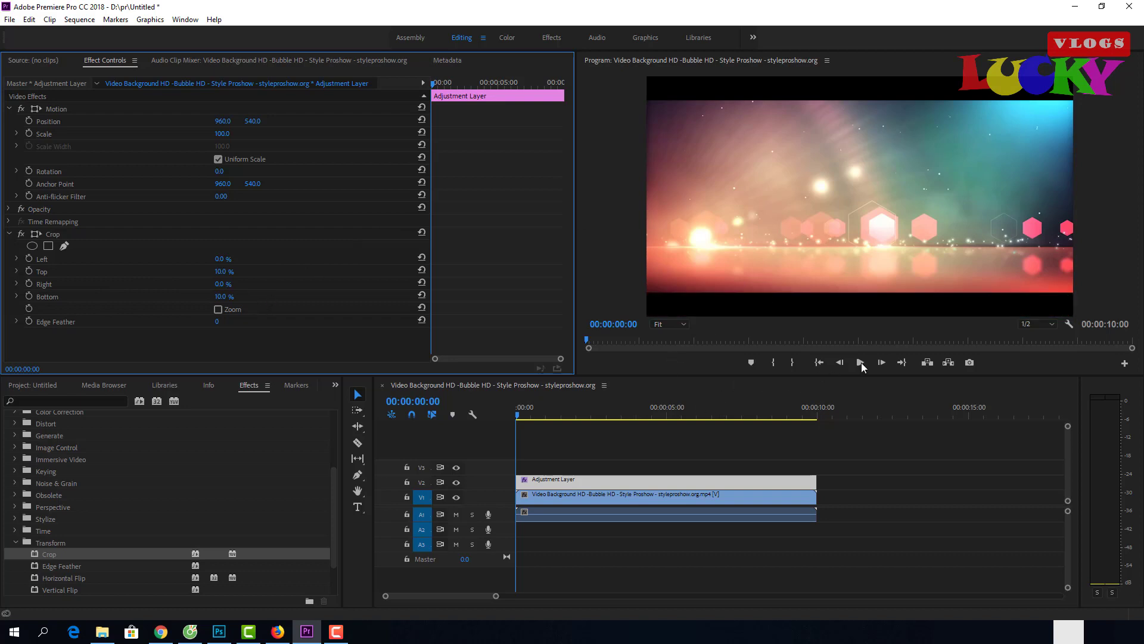
click(862, 367)
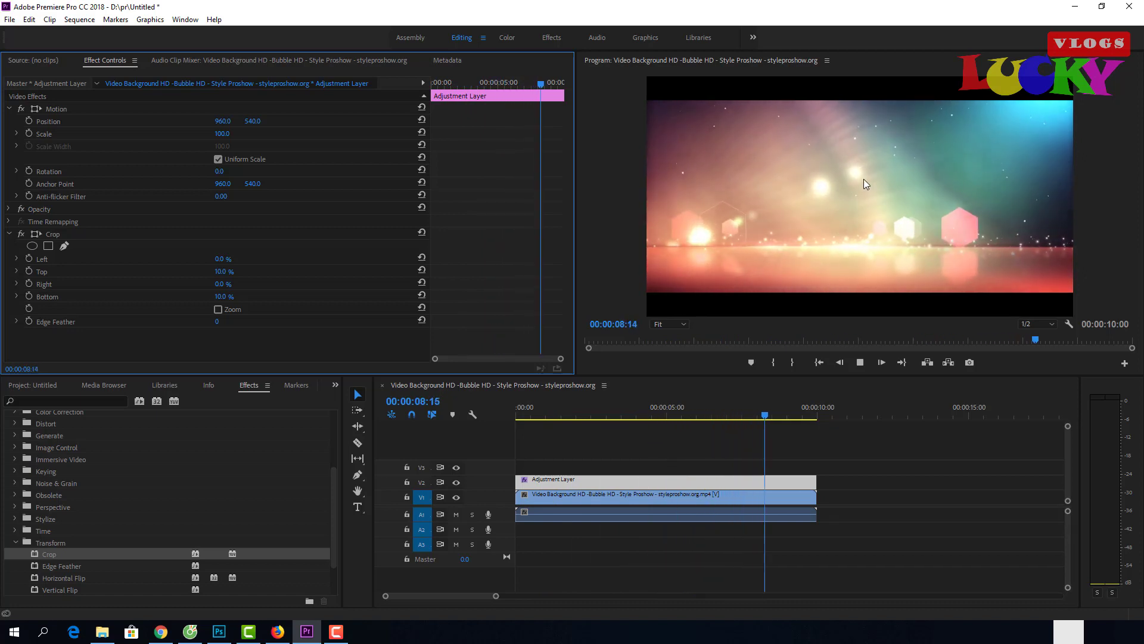
key(space)
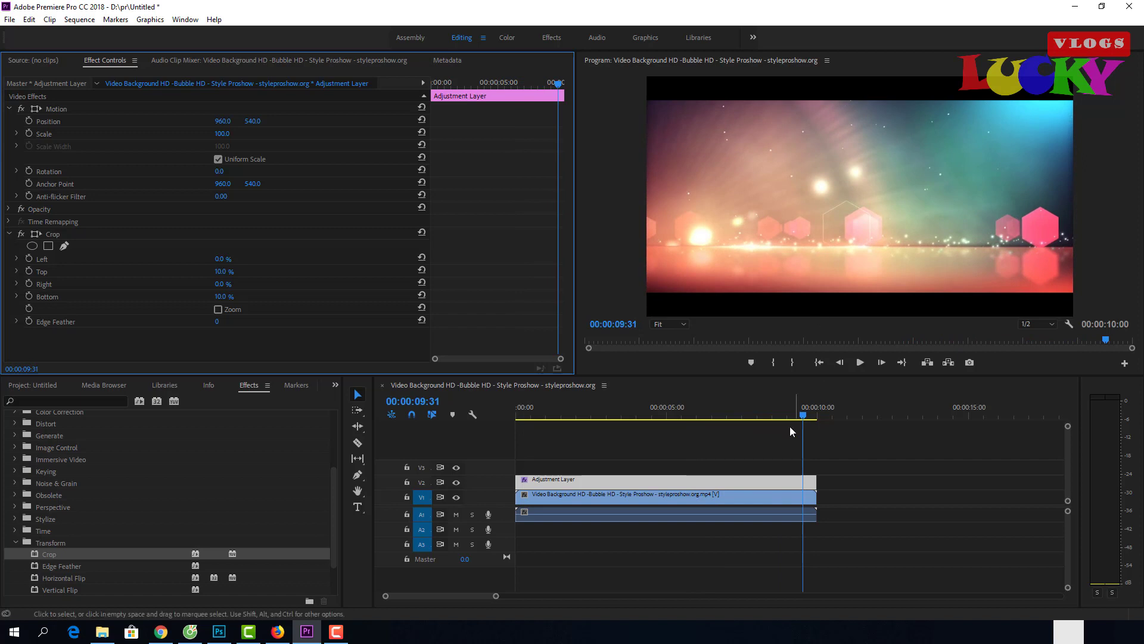
click(802, 419)
key(Home)
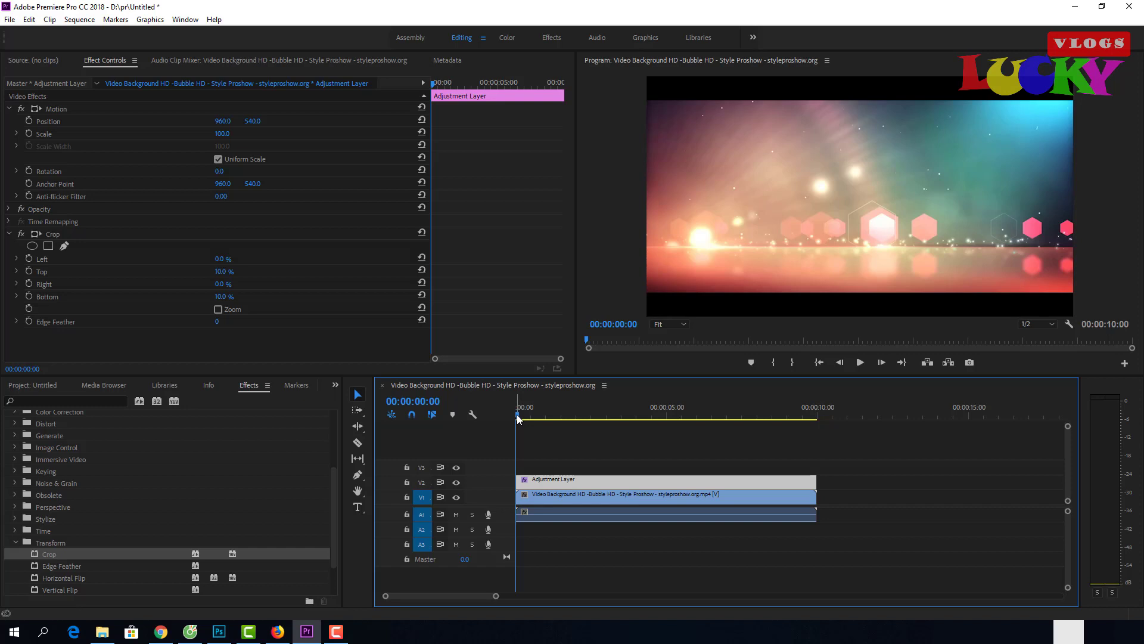
Step: Add 10% keyframes for Crop Top and Bottom near 00:00:00:44, then return to the first frame
drag(517, 419, 540, 422)
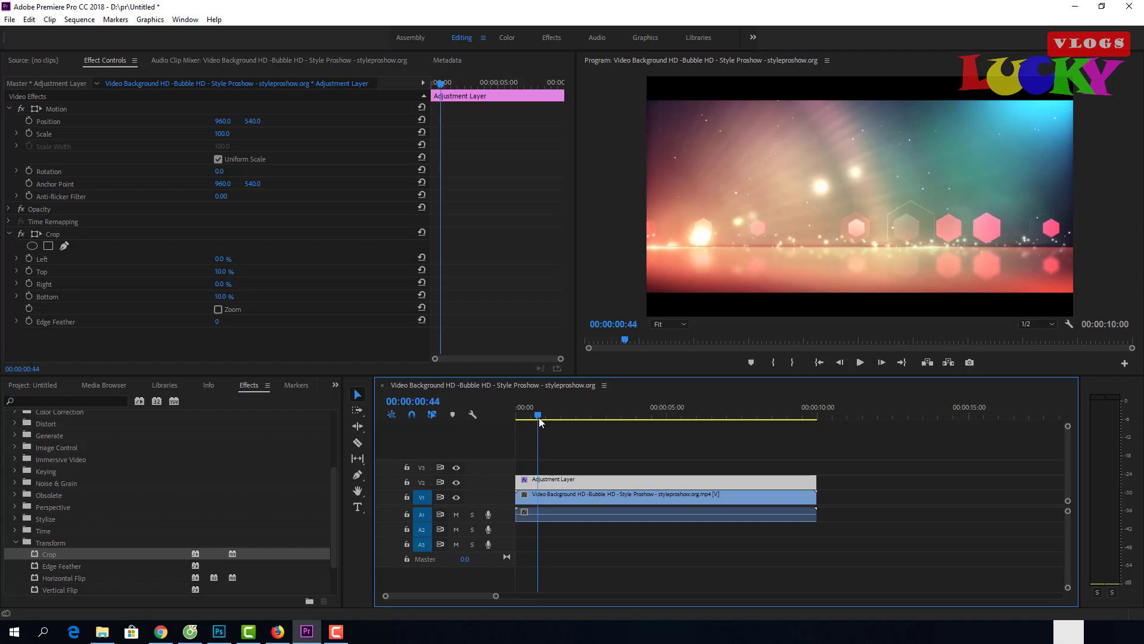
click(27, 271)
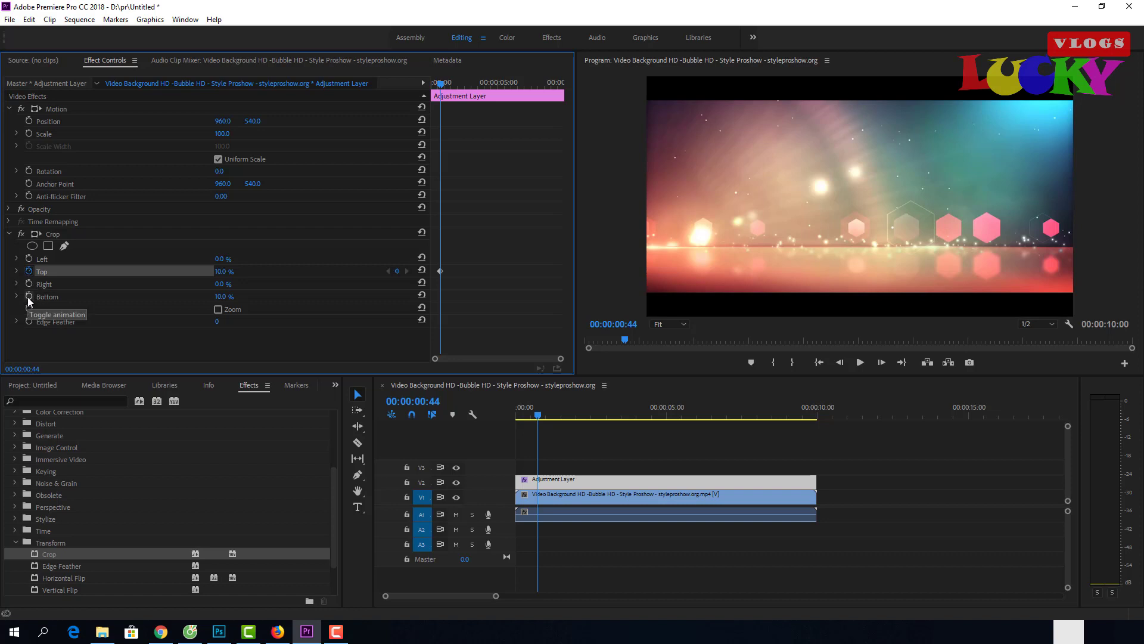
click(28, 298)
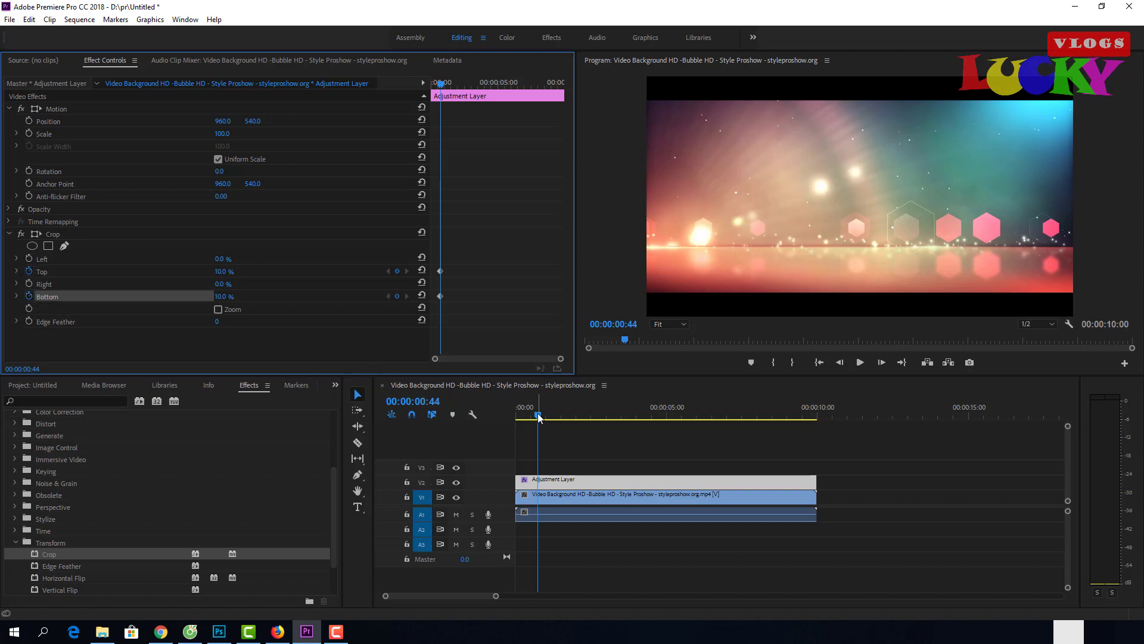
drag(543, 416, 517, 417)
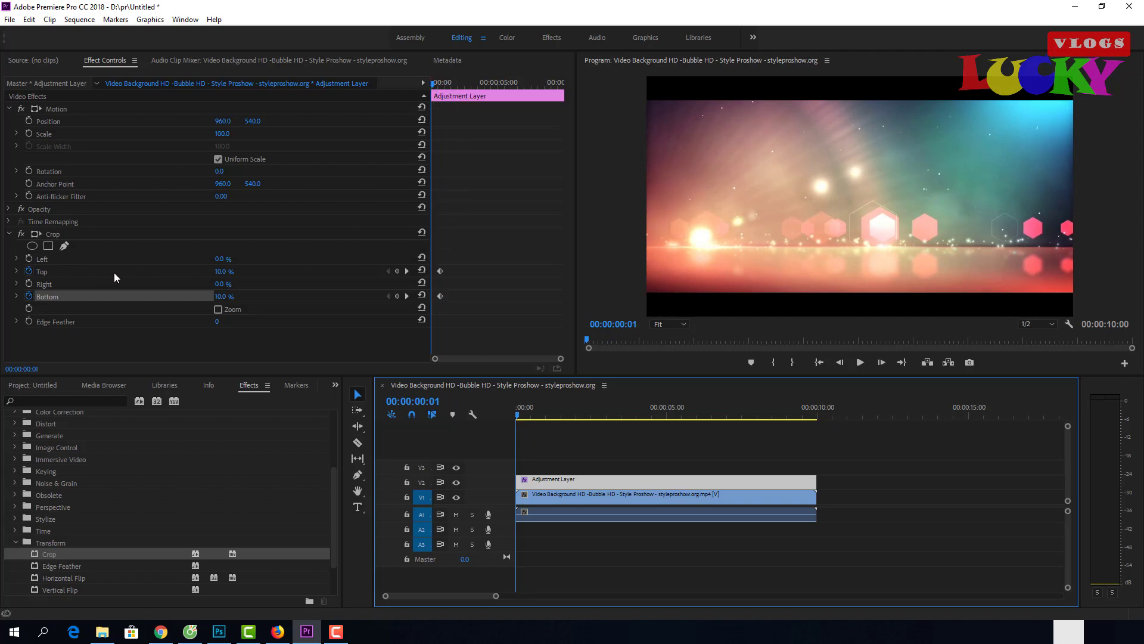
Step: Keyframe Crop Top and Bottom at 50% on the first frame and preview the bars opening
click(222, 271)
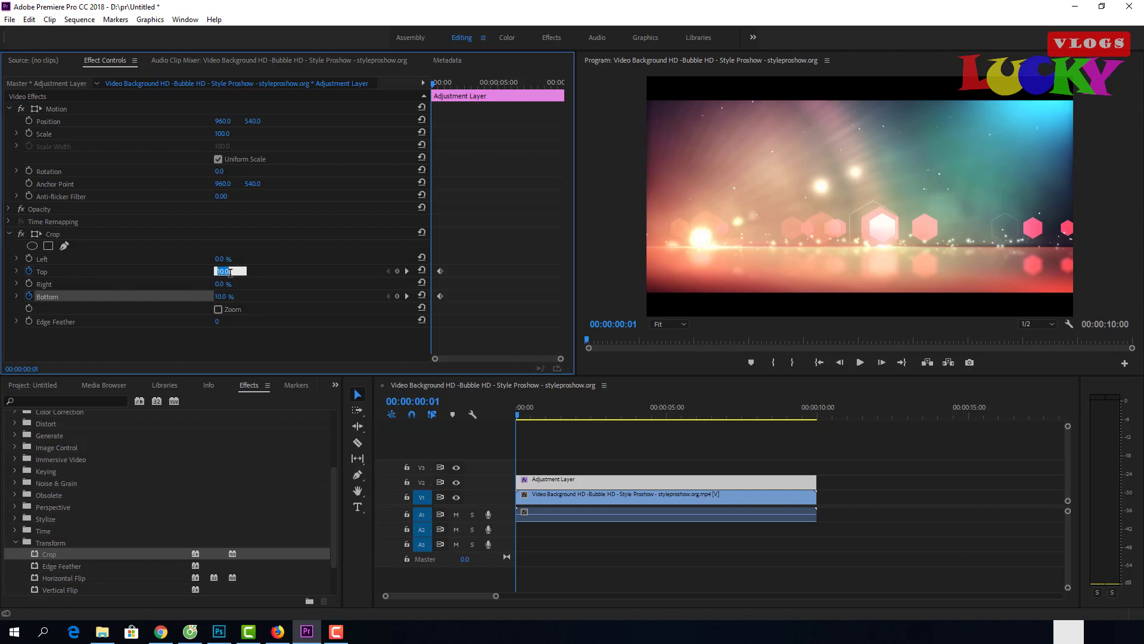
text(5)
text(0)
key(Return)
click(230, 295)
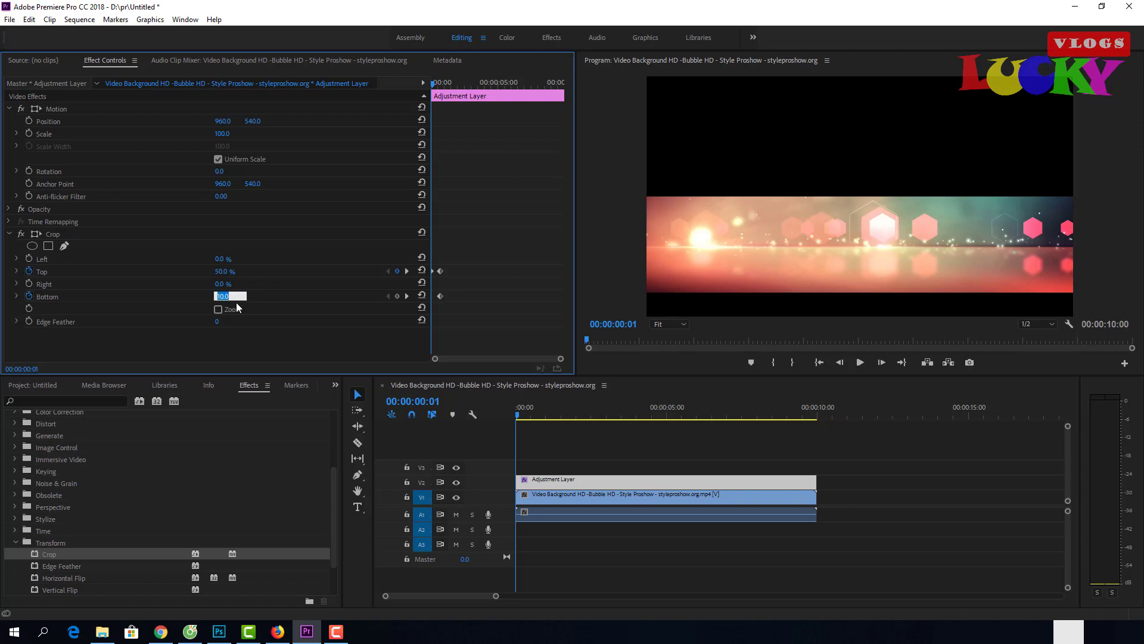
text(50)
key(Return)
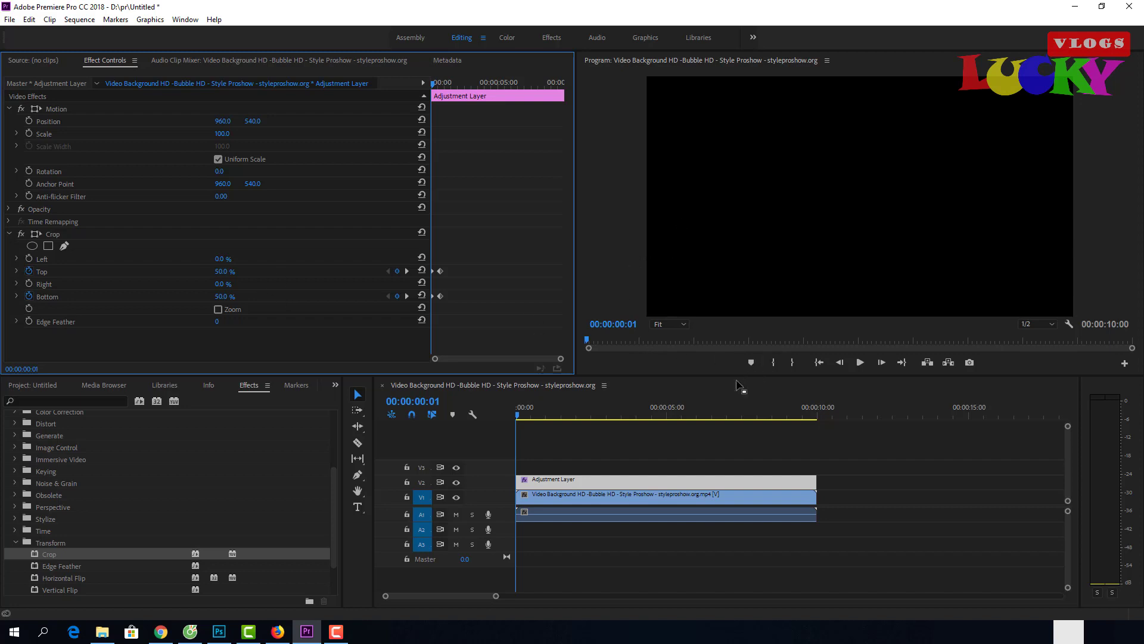
key(space)
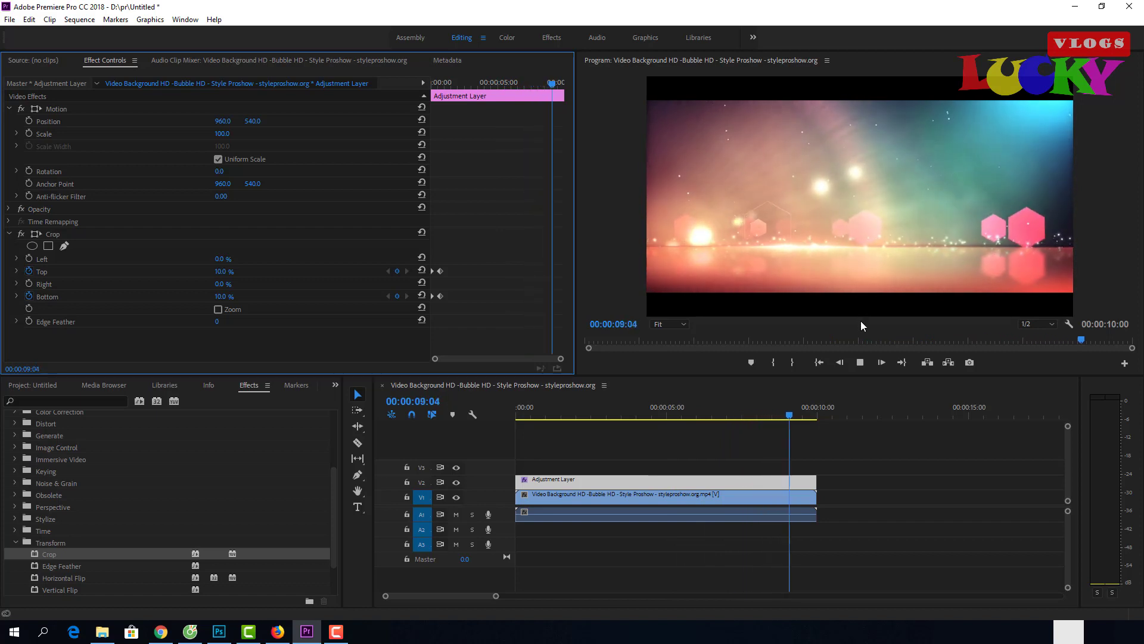
Step: Stop playback, key 10% Crop Top and Bottom at 00:00:09:08, then move the playhead to the final frames
key(space)
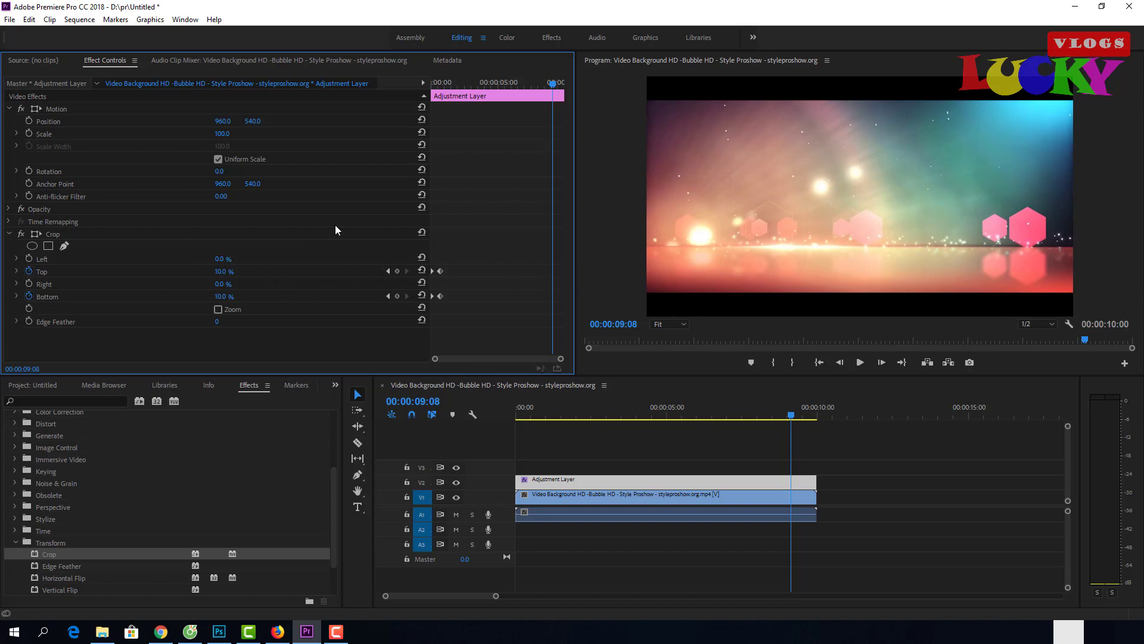
click(221, 271)
key(BackSpace)
key(Return)
click(222, 296)
text(1)
text(0)
key(Return)
drag(553, 84, 564, 83)
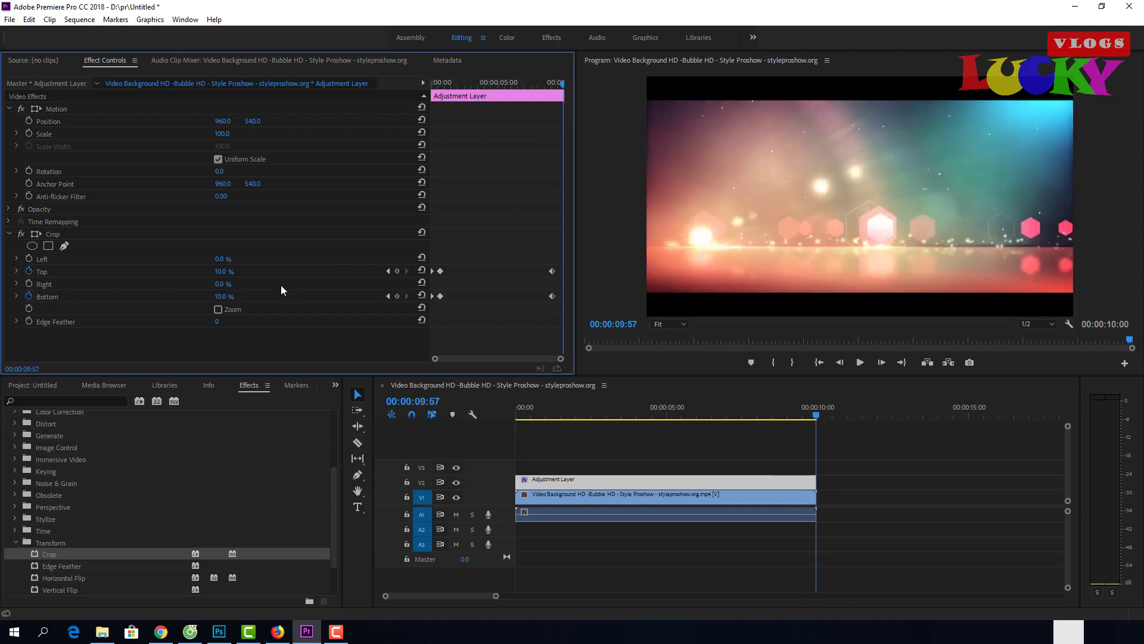
Step: Set Crop Top and Bottom to 50% at 00:00:09:57, closing the frame to black
click(222, 271)
text(50)
key(Return)
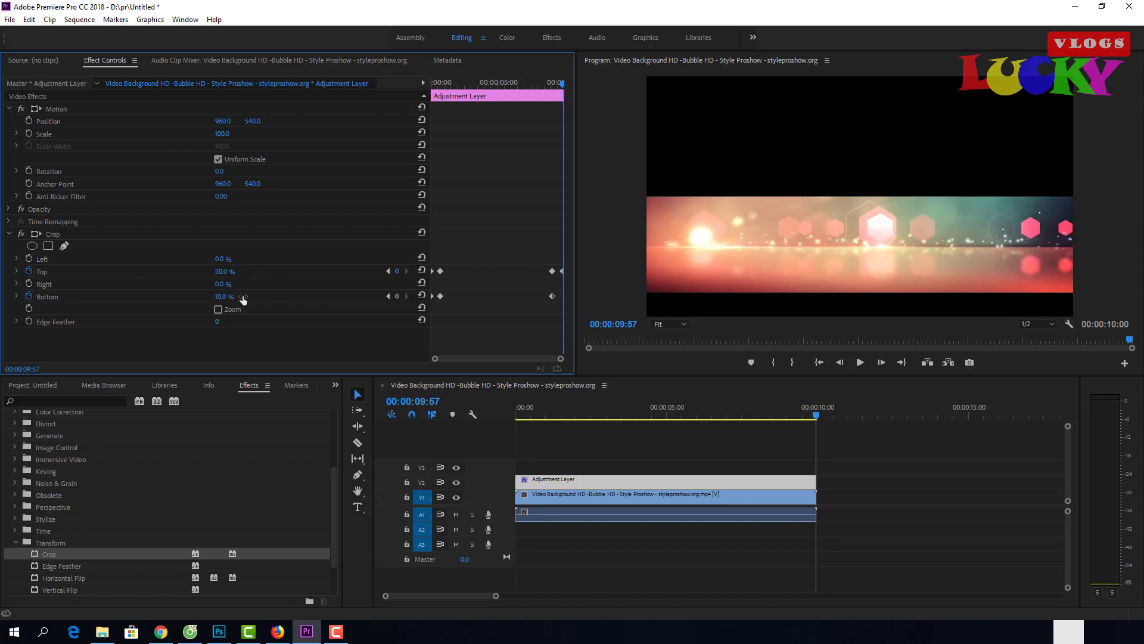
click(229, 296)
text(5)
text(0)
key(Return)
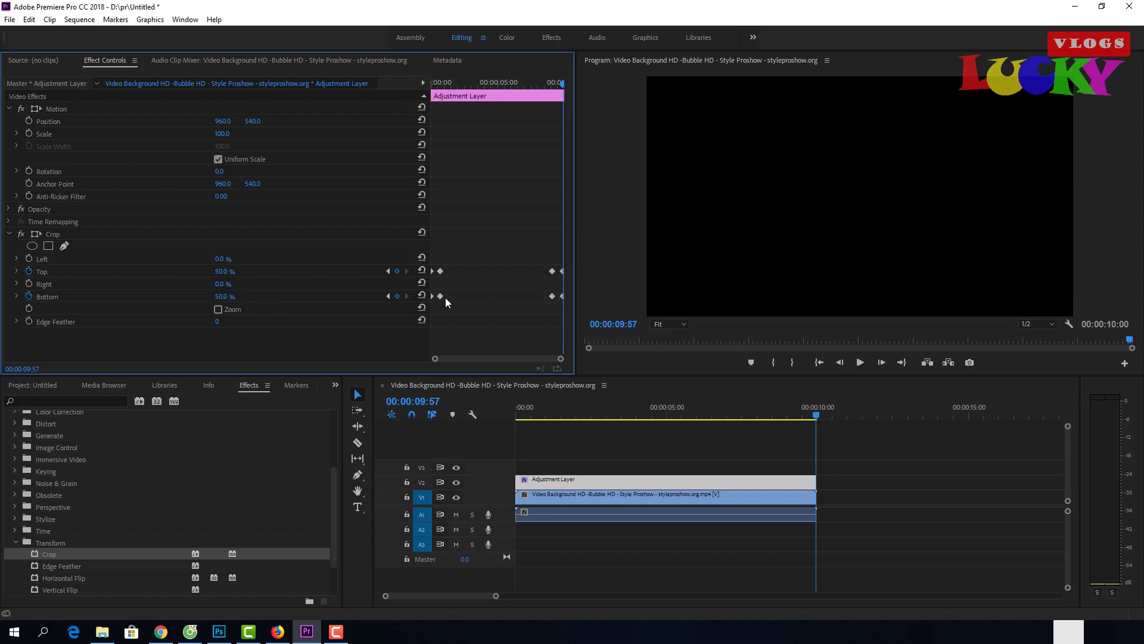
Step: Play the sequence from the start to check the crop animation, then maximize the Program monitor
click(821, 363)
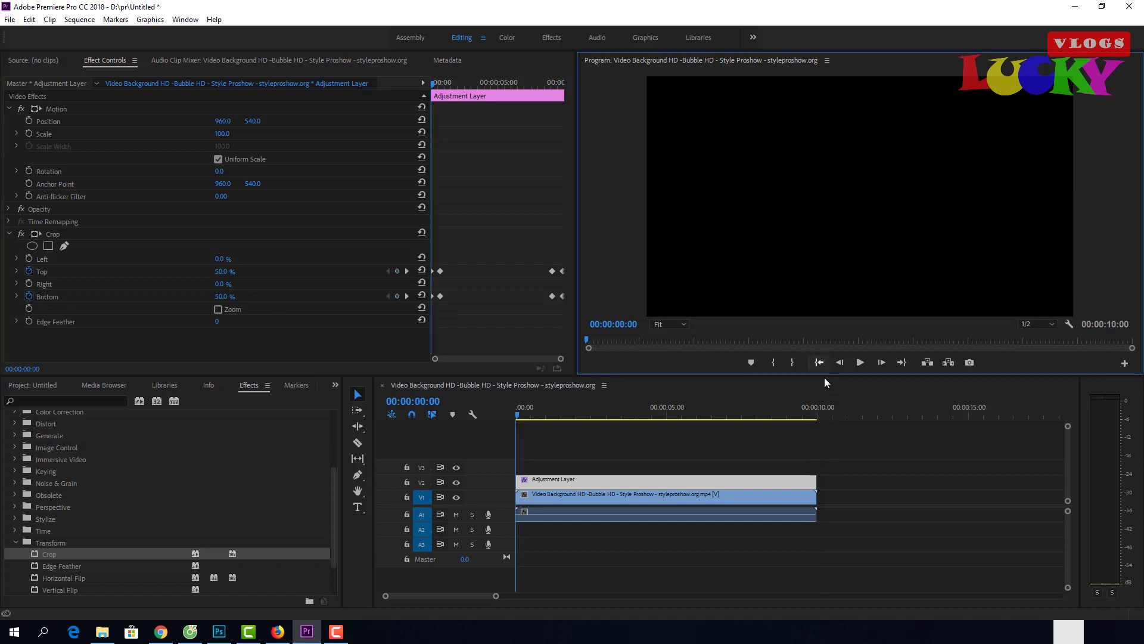
key(space)
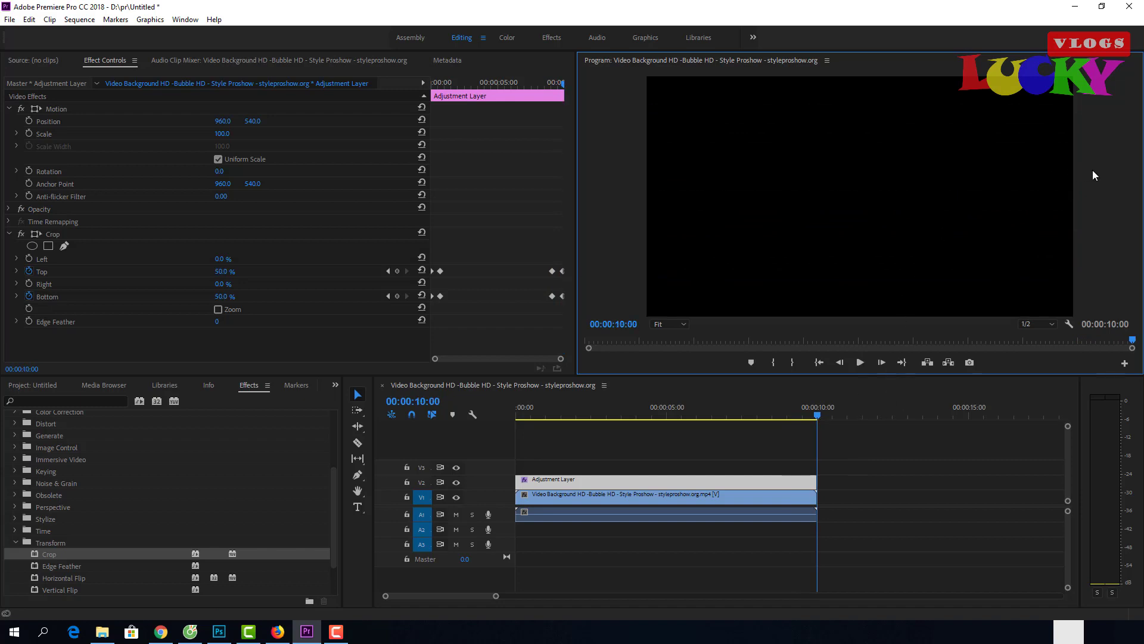
key(grave)
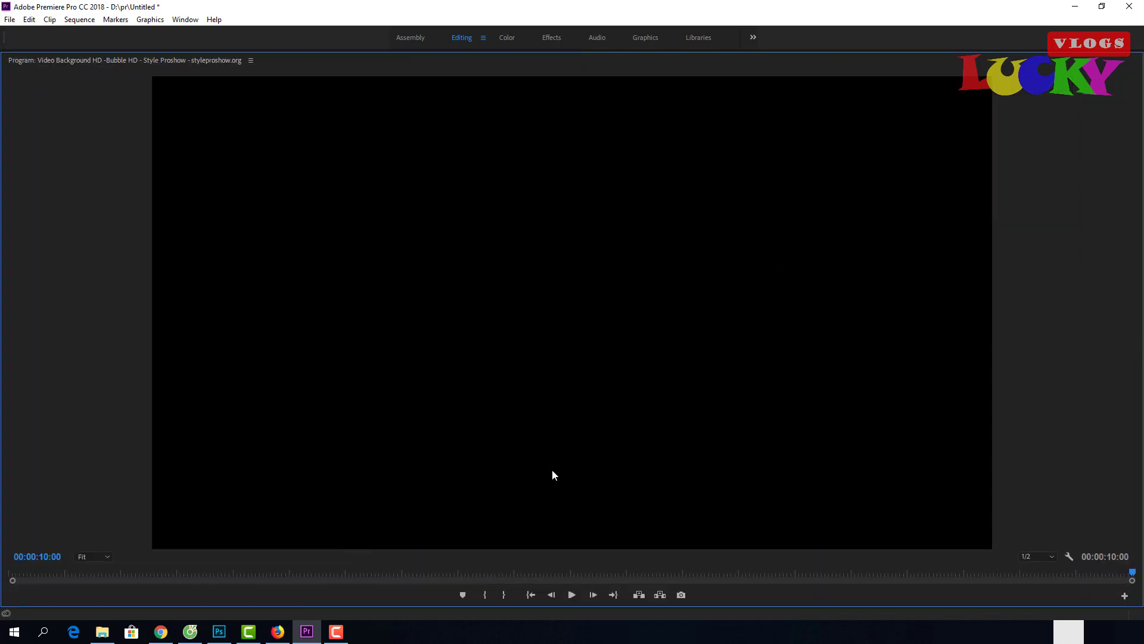
Step: Replay the letterbox animation full-window until it ends on black at 00:00:10:00, then return to the Editing layout
click(529, 596)
click(571, 596)
key(grave)
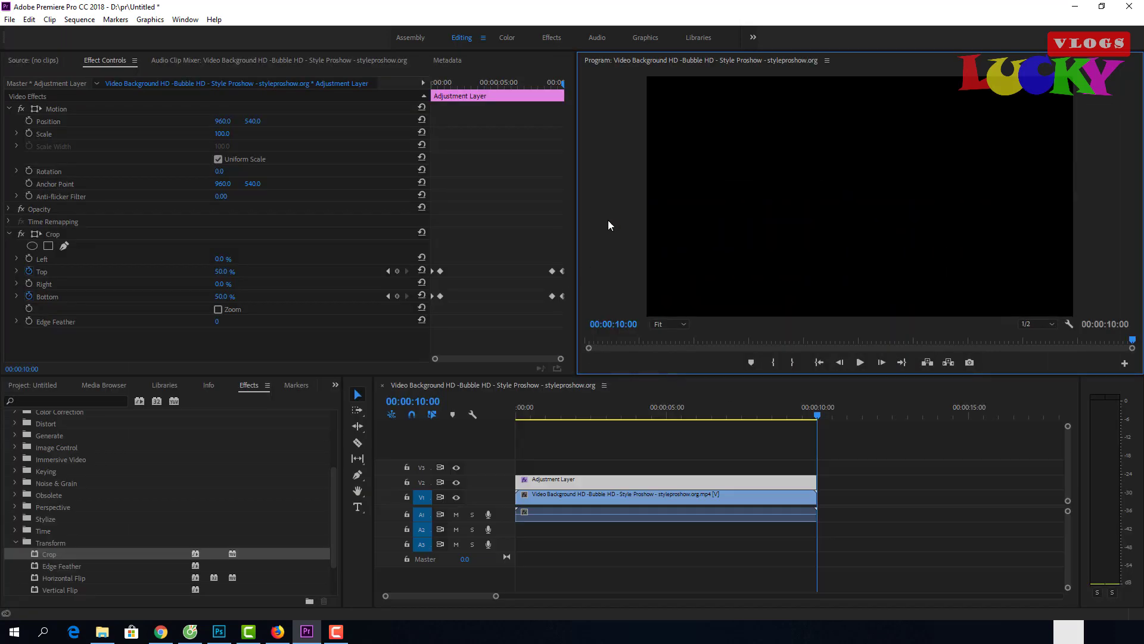